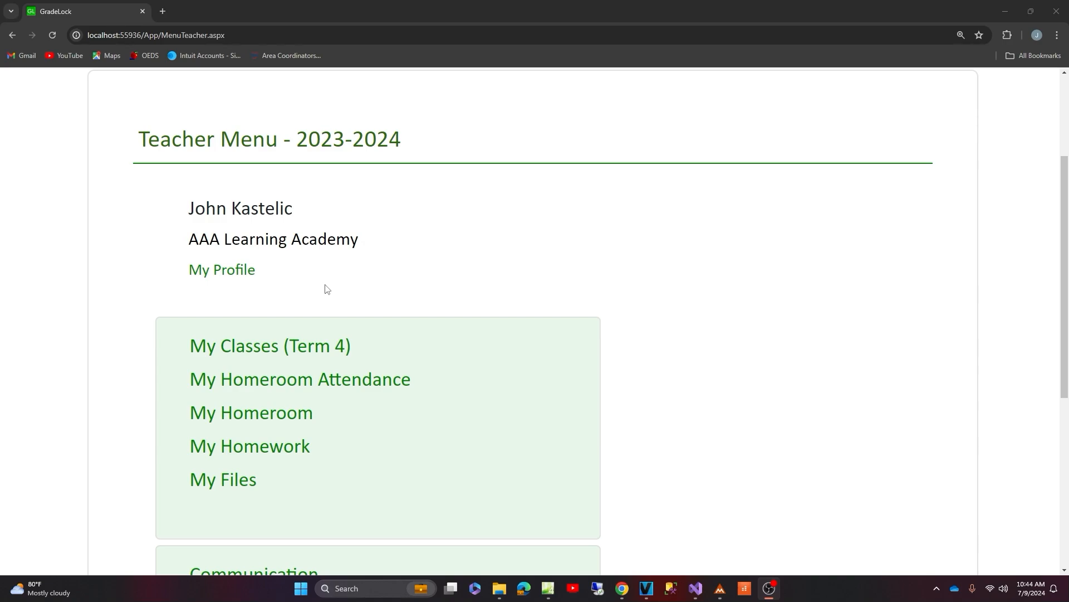
# - Open the class settings for the First Grade SS Social Studies class in Term 4
pyautogui.click(236, 347)
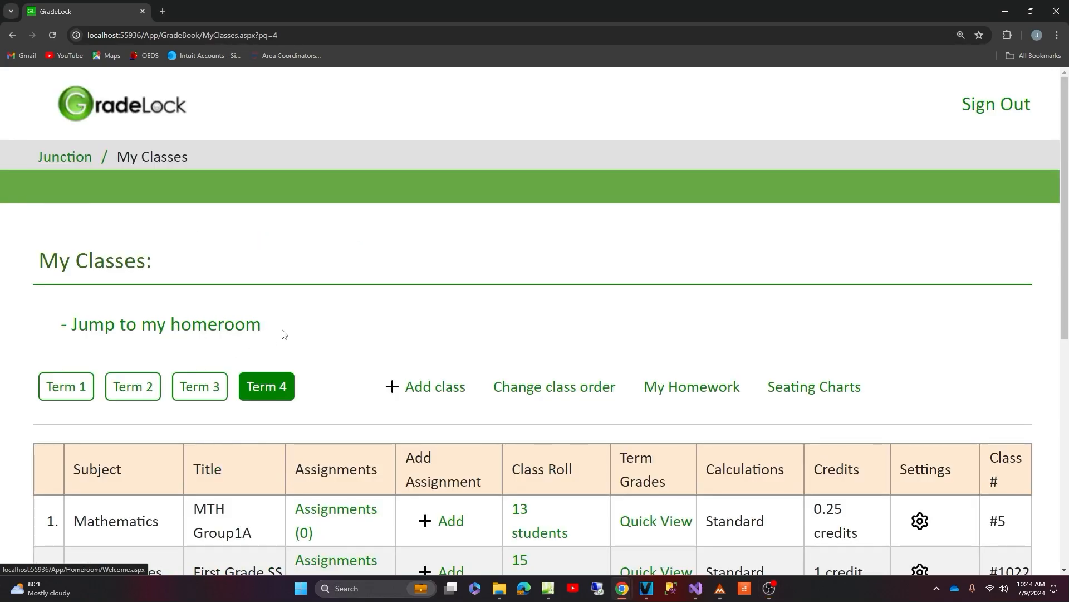
pyautogui.scroll(-4, 234, 349)
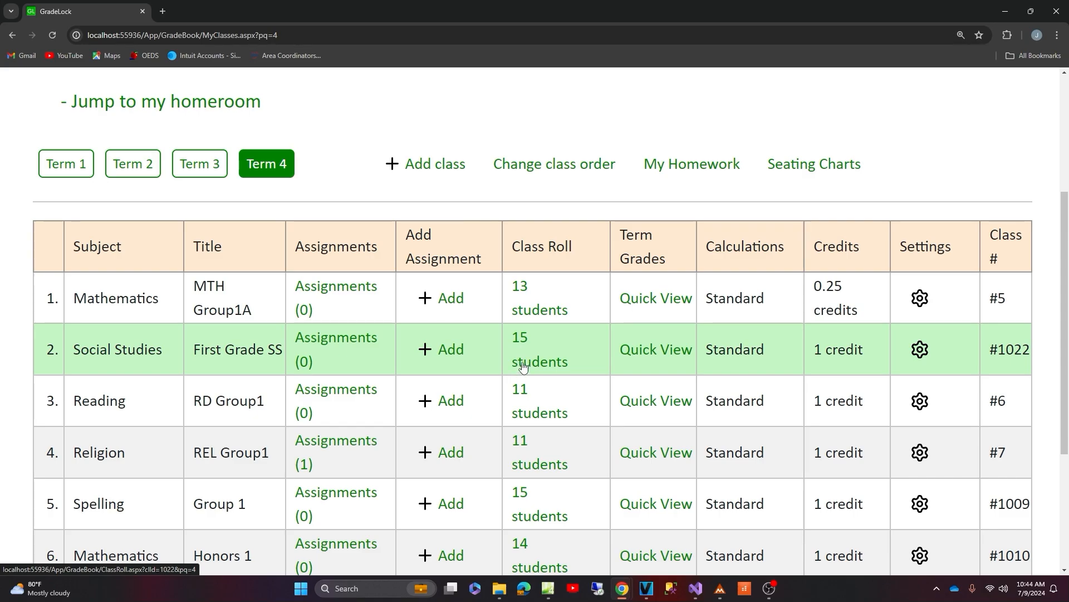
pyautogui.click(920, 349)
pyautogui.scroll(-4, 828, 336)
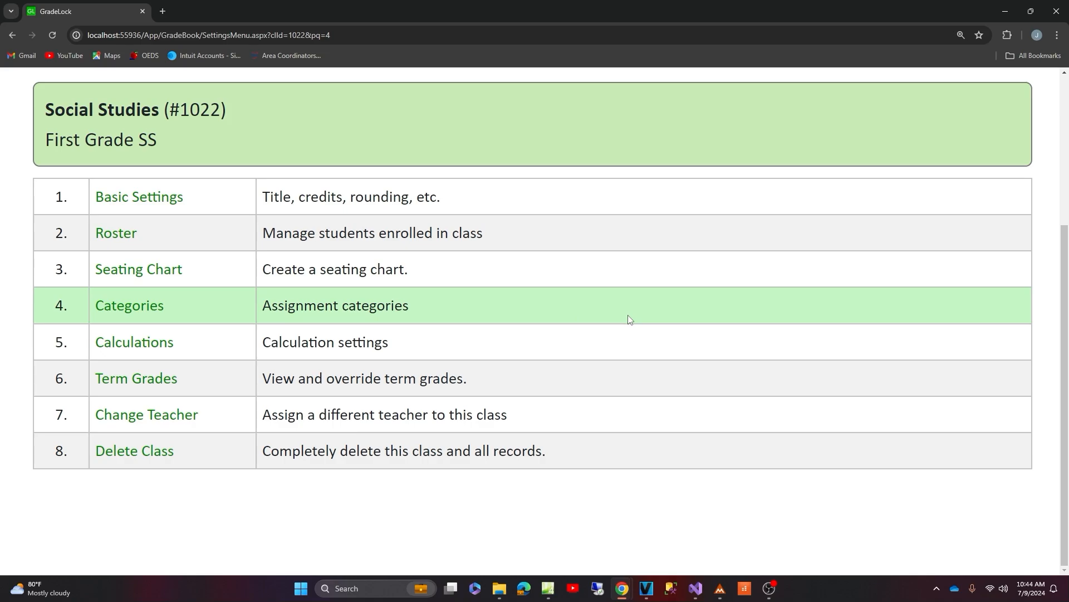
# - Review the class's basic settings, including title, grading scale, rounding, credit hours and GPA scale
pyautogui.click(137, 197)
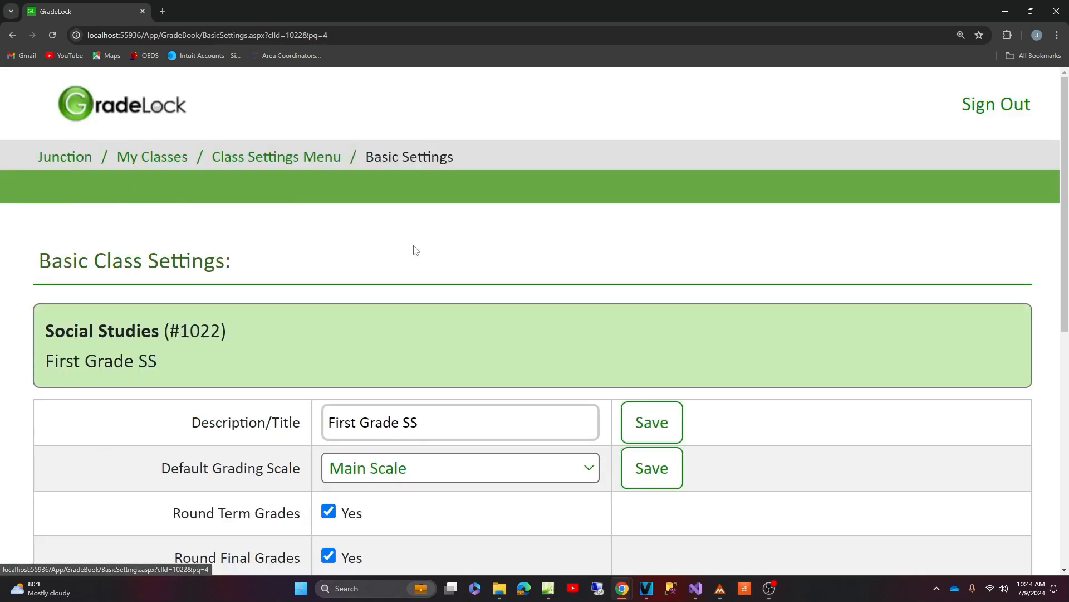
pyautogui.scroll(-5, 504, 275)
pyautogui.scroll(1, 503, 272)
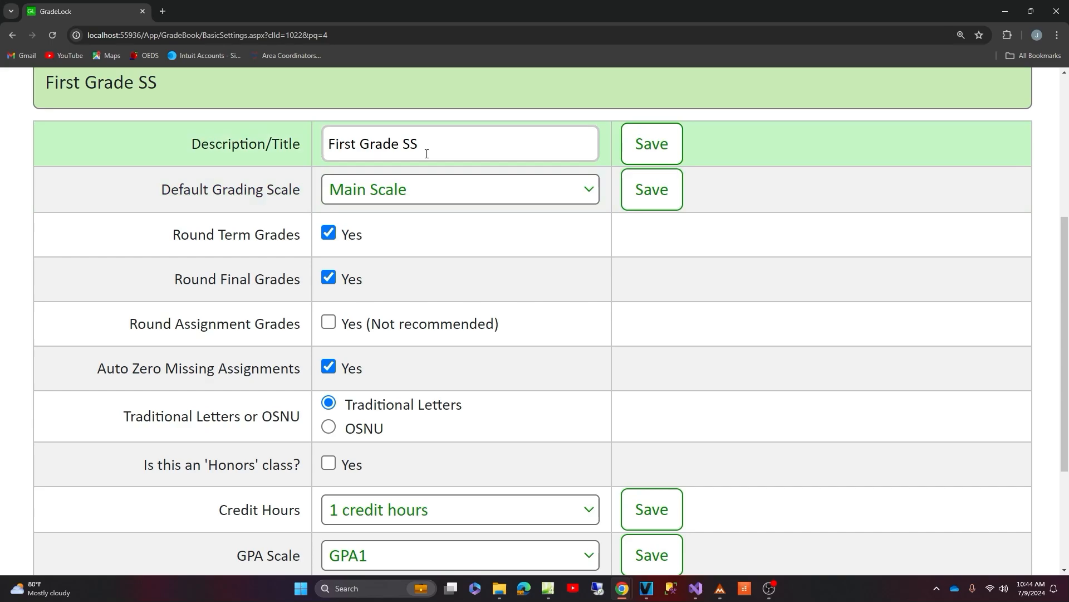
pyautogui.click(463, 148)
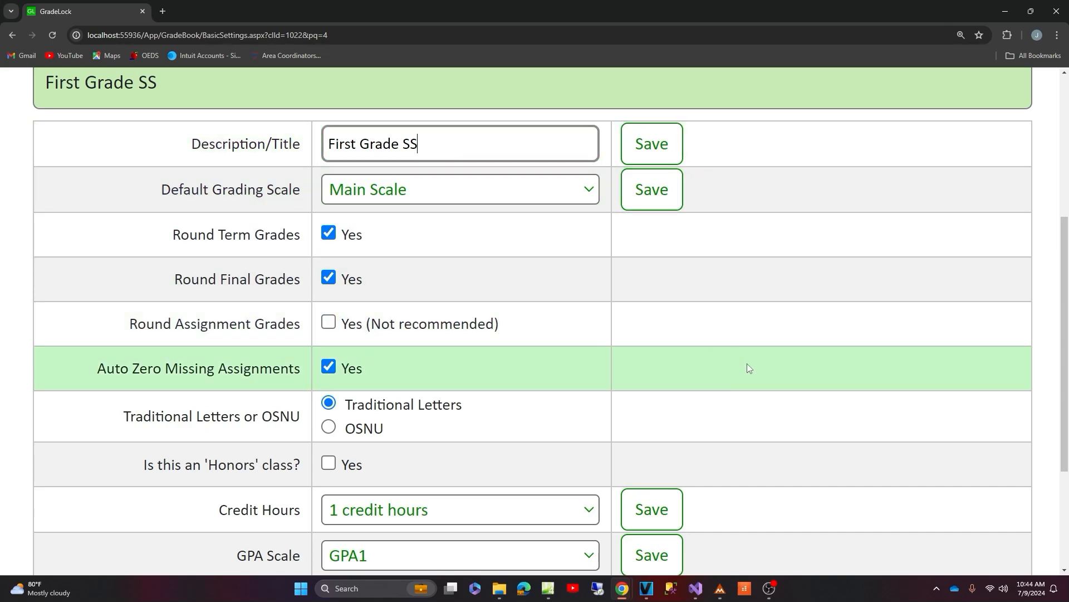
pyautogui.scroll(-1, 750, 367)
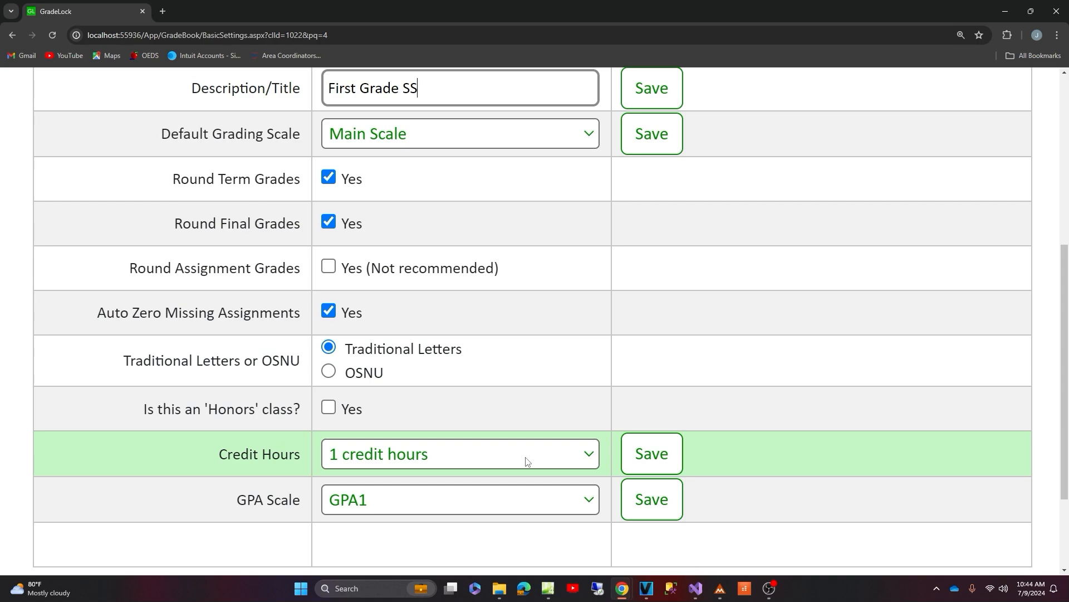
pyautogui.scroll(6, 770, 401)
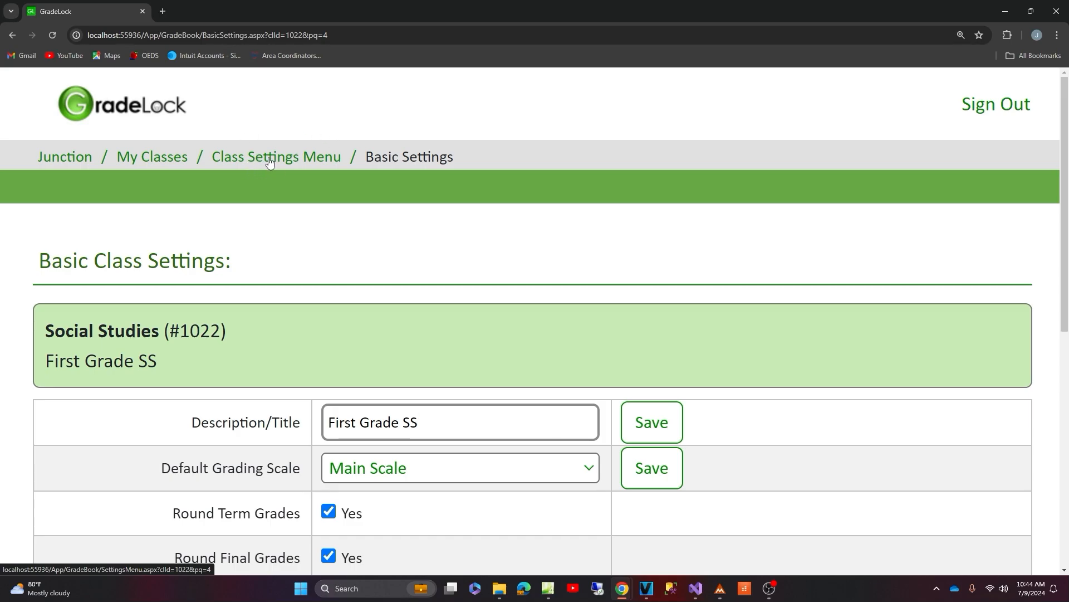
# - Return to the class settings and review the roster of students enrolled in the class
pyautogui.click(269, 161)
pyautogui.scroll(-3, 381, 243)
pyautogui.scroll(-1, 378, 245)
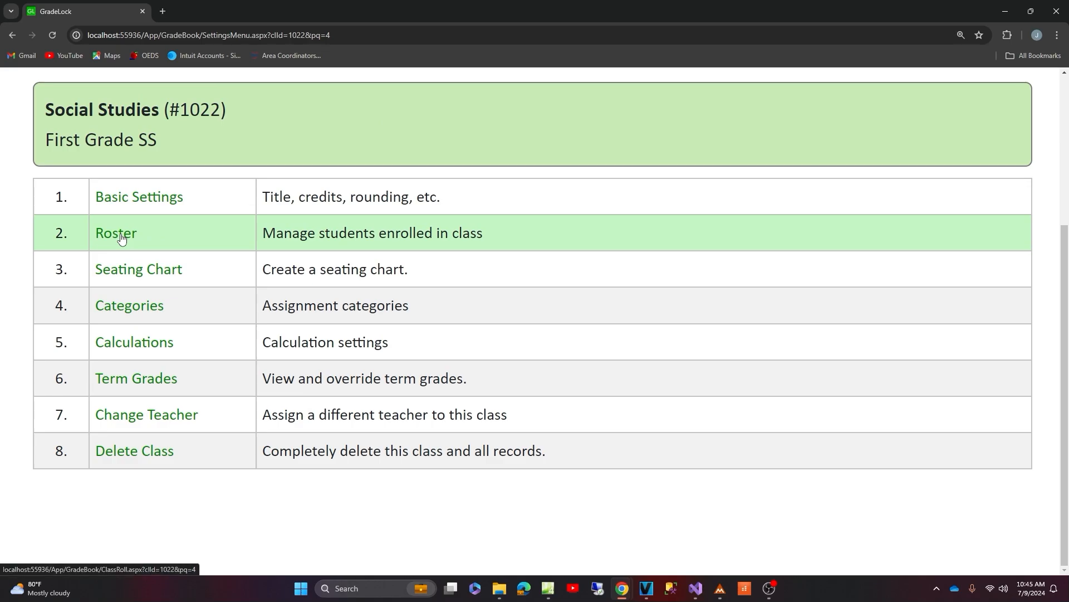
pyautogui.click(121, 238)
pyautogui.scroll(-5, 440, 244)
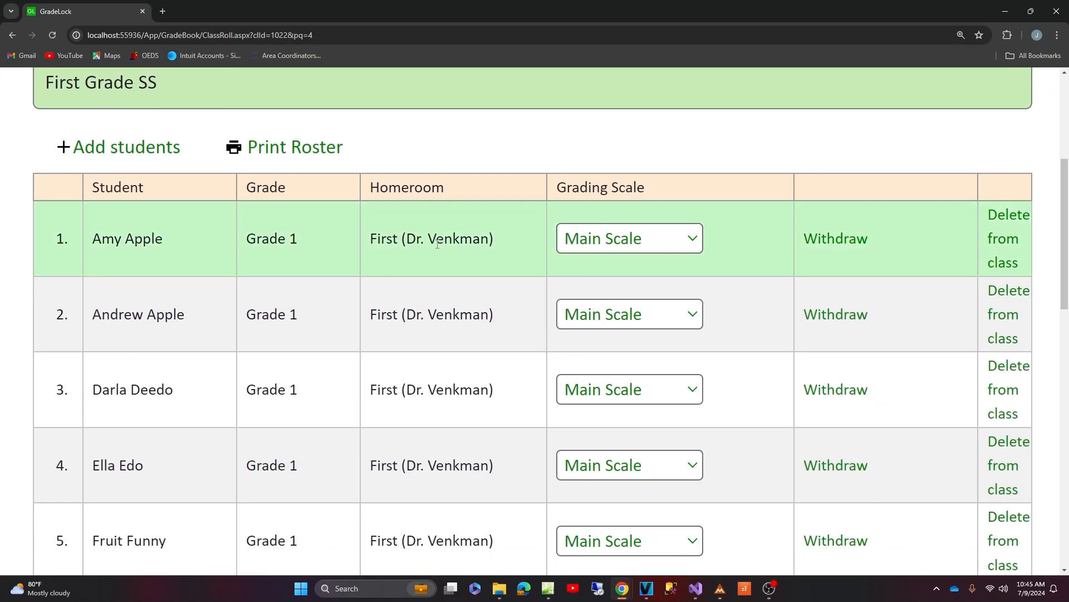
pyautogui.scroll(-7, 440, 262)
pyautogui.scroll(8, 310, 226)
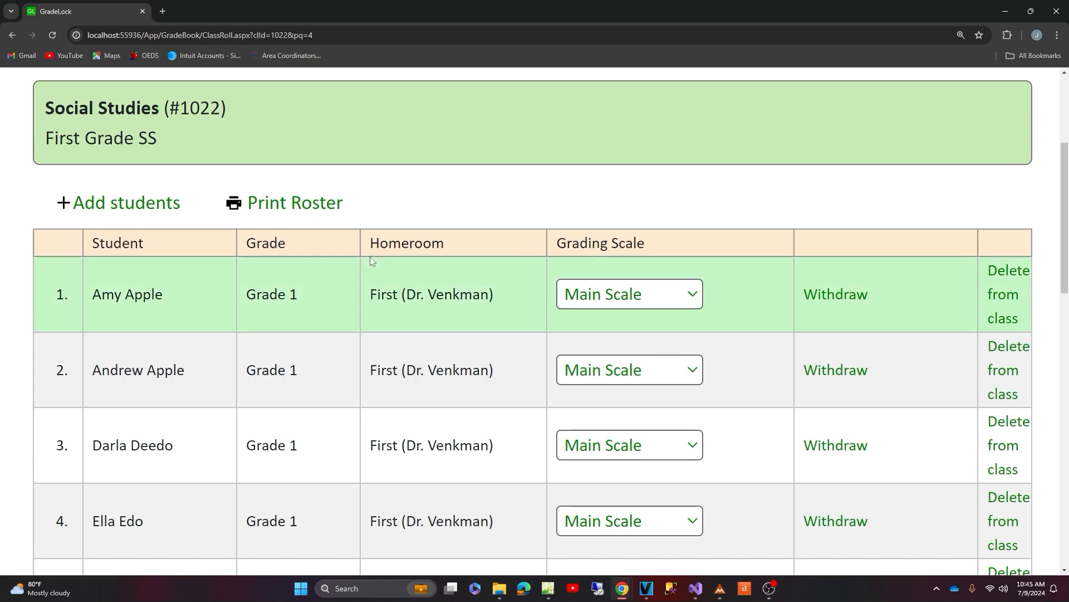
# - Open the page for adding students to the class and list the Kinder homeroom's students with their enrollment options
pyautogui.click(103, 203)
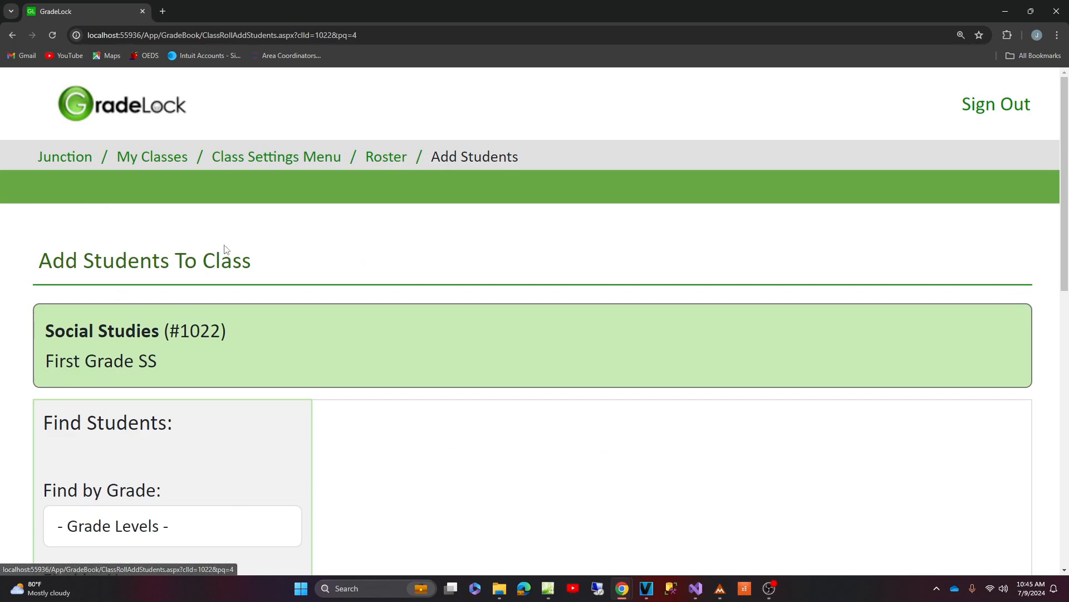
pyautogui.scroll(-3, 223, 248)
pyautogui.scroll(-2, 223, 245)
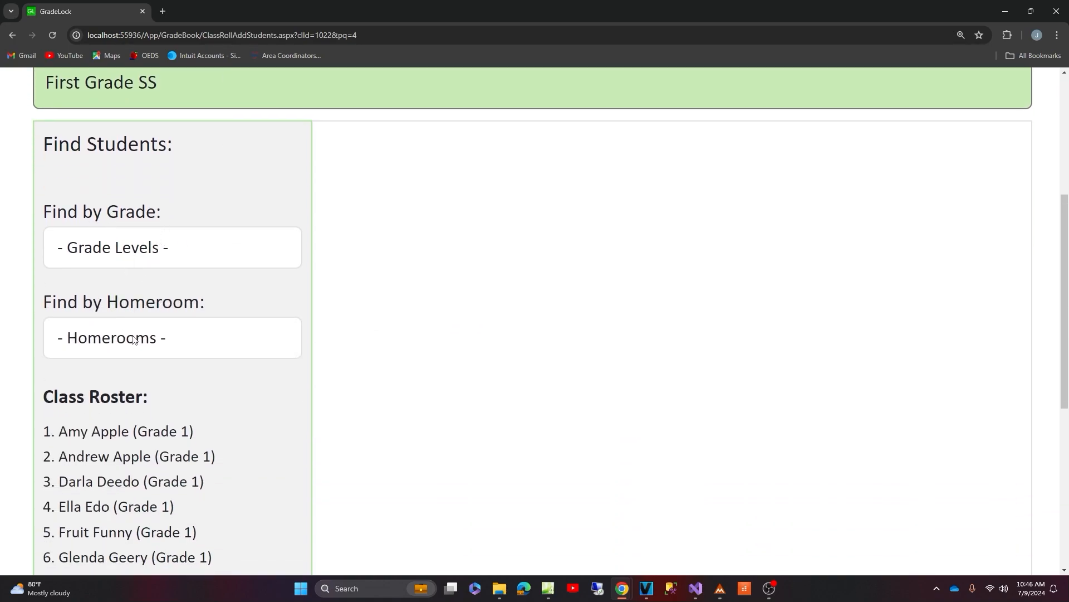
pyautogui.click(133, 341)
pyautogui.scroll(-2, 172, 299)
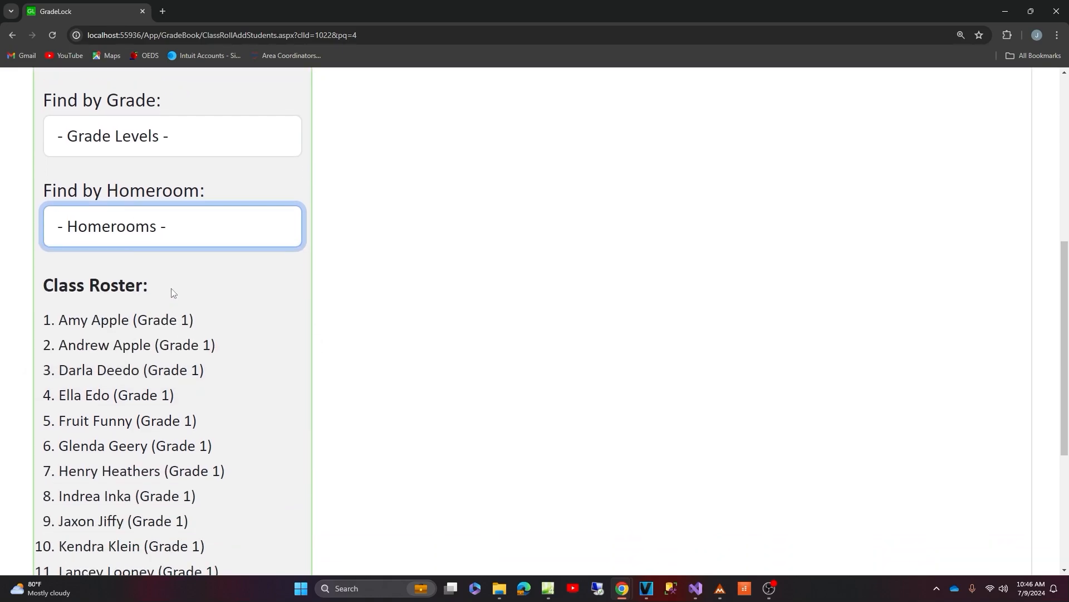
pyautogui.click(144, 226)
pyautogui.click(131, 326)
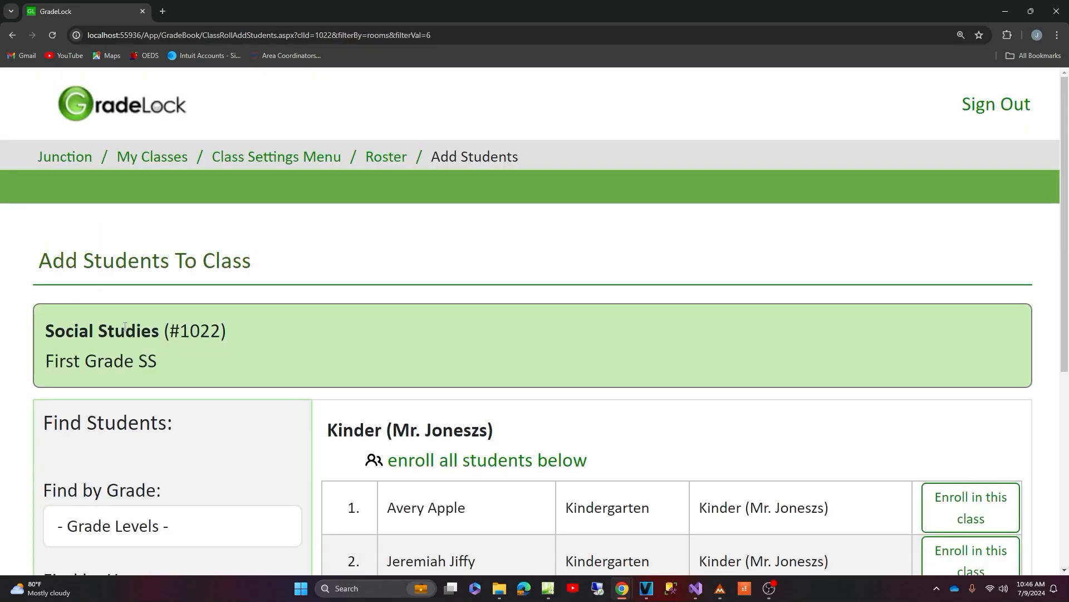
pyautogui.scroll(-6, 564, 204)
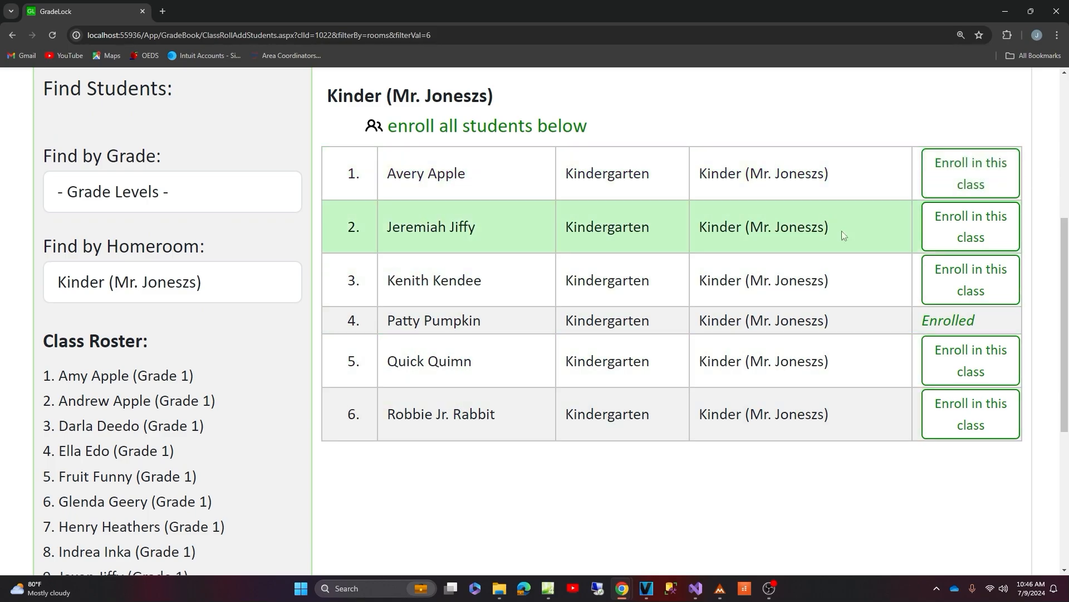
pyautogui.scroll(1, 847, 280)
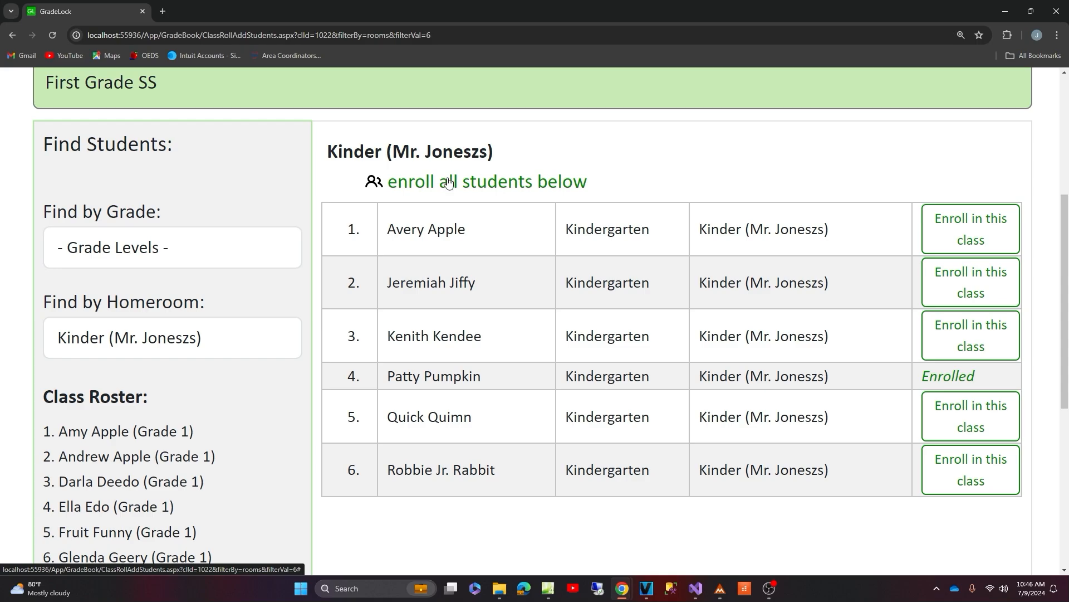
pyautogui.scroll(2, 448, 187)
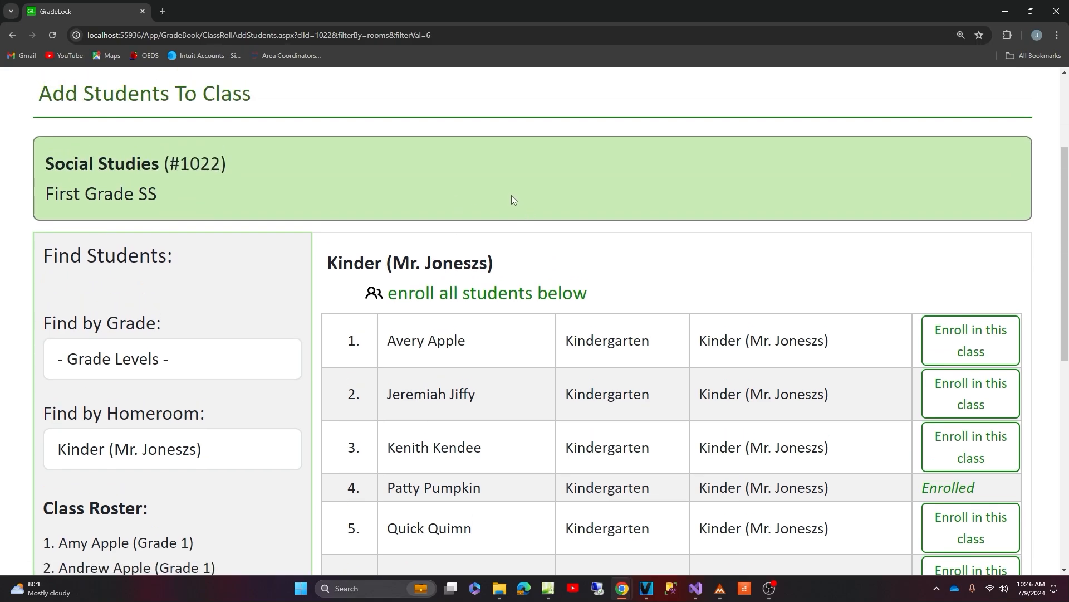
pyautogui.scroll(2, 538, 193)
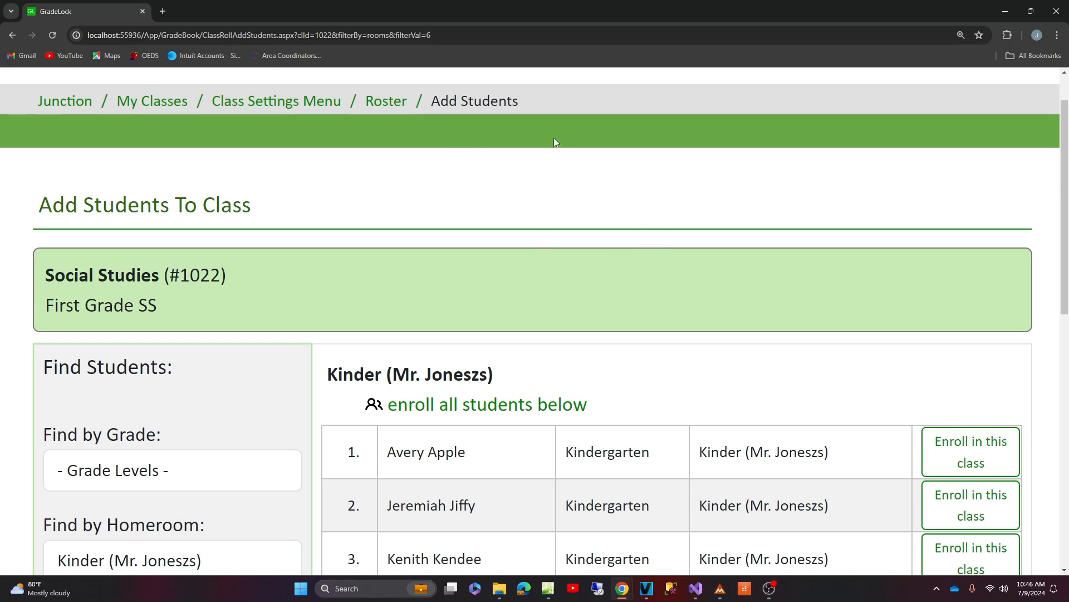
# - Return to the class settings and review the Social Studies class's assignment categories
pyautogui.click(273, 103)
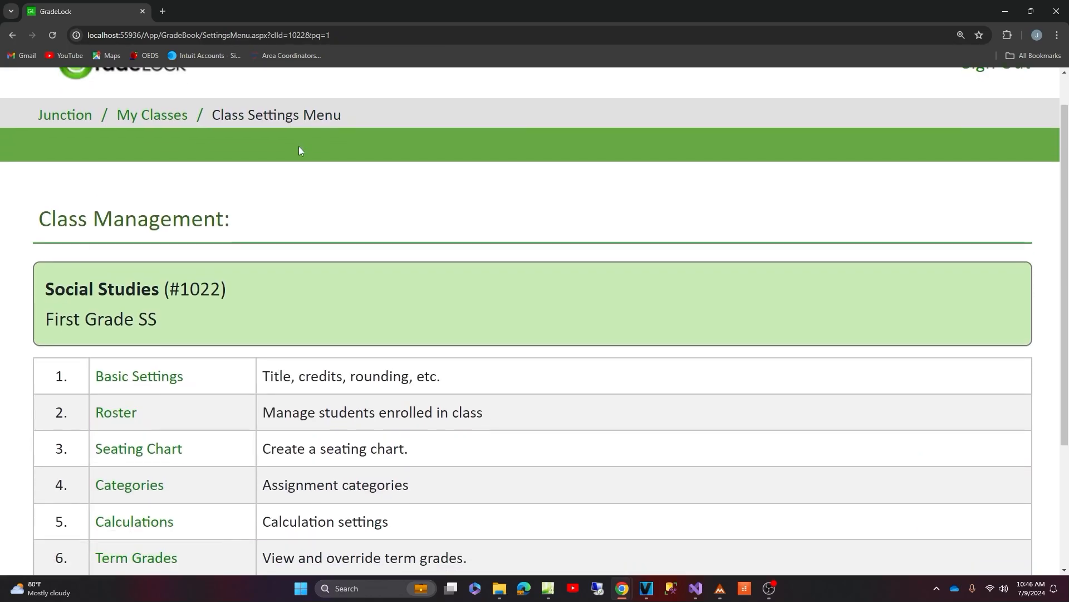
pyautogui.scroll(-2, 245, 217)
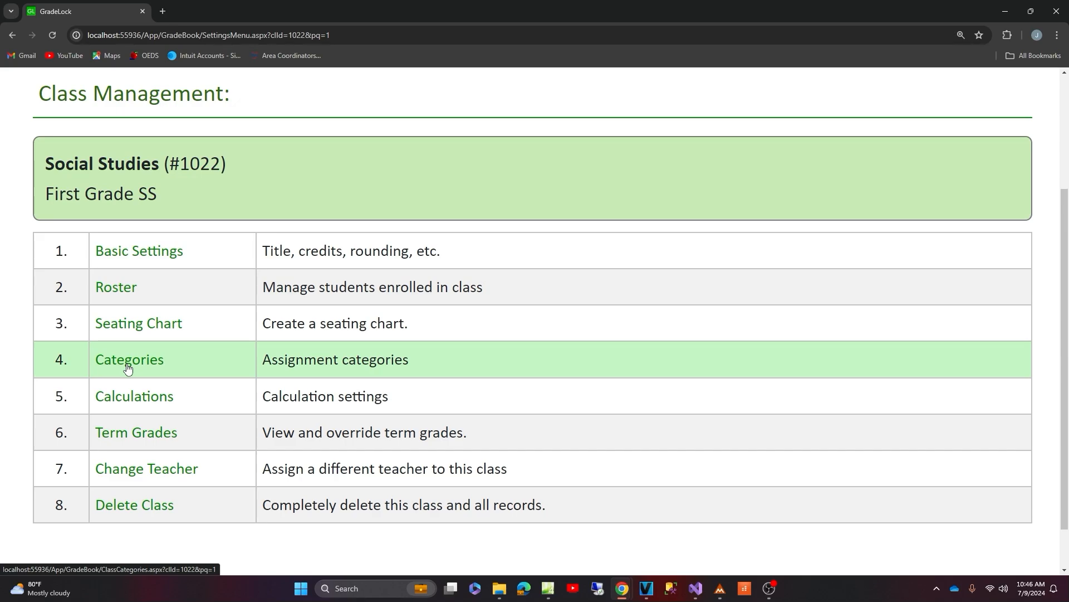
pyautogui.click(128, 368)
pyautogui.scroll(-2, 248, 340)
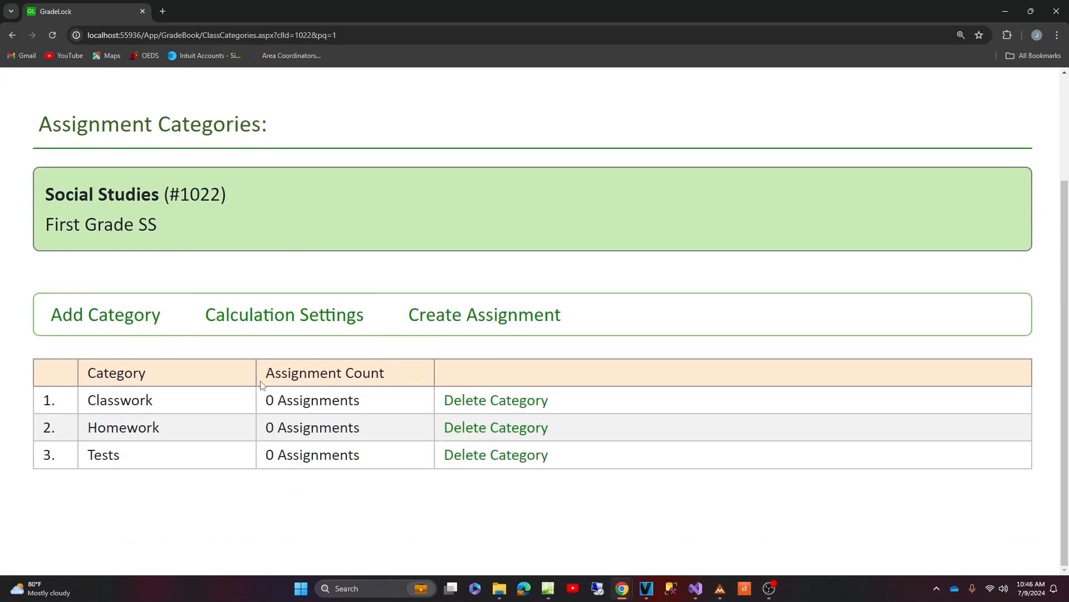
pyautogui.moveTo(106, 400); pyautogui.dragTo(136, 427)
pyautogui.click(158, 470)
# - Open the calculation settings and review the current averaging method for each of the four terms
pyautogui.click(264, 319)
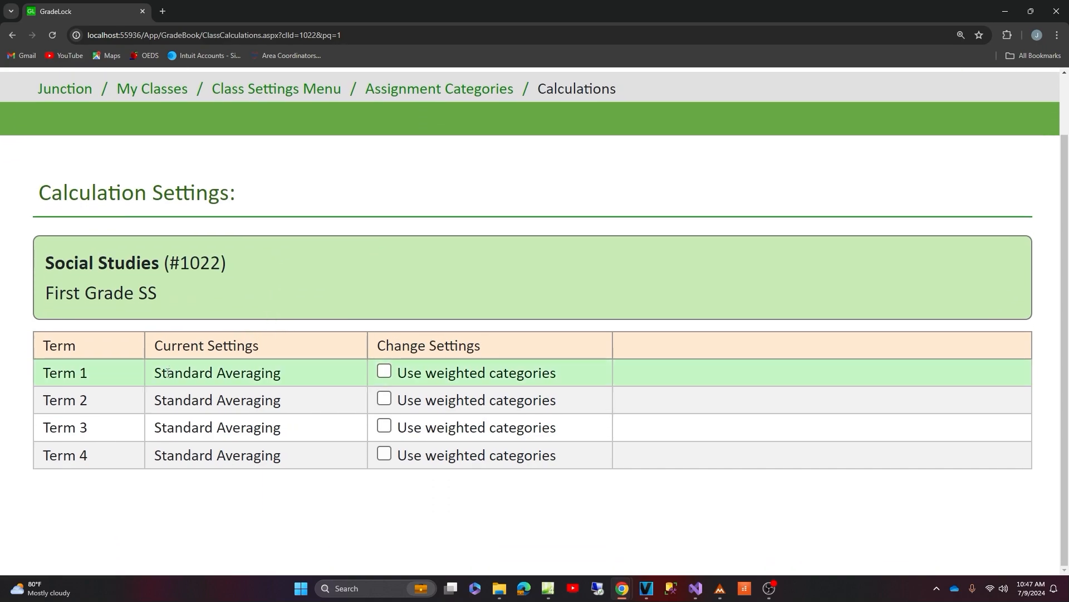
pyautogui.moveTo(164, 373); pyautogui.dragTo(235, 372)
pyautogui.moveTo(161, 400); pyautogui.dragTo(256, 399)
pyautogui.moveTo(161, 428); pyautogui.dragTo(216, 427)
pyautogui.moveTo(174, 456); pyautogui.dragTo(205, 457)
pyautogui.click(237, 489)
# - Turn on weighted categories for Term 1 and check its weight setup status
pyautogui.click(455, 378)
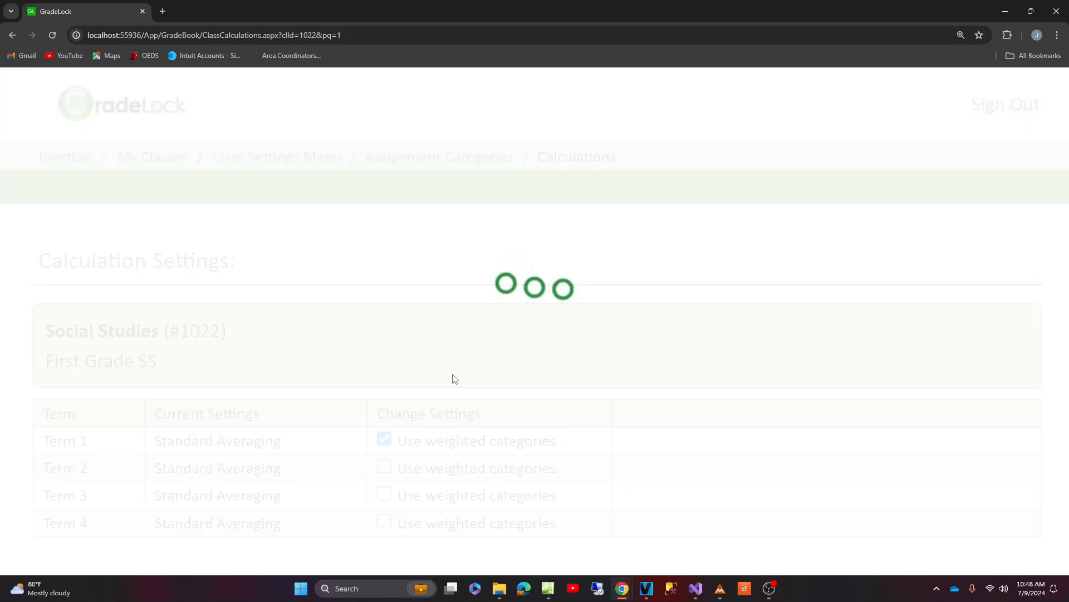
pyautogui.scroll(-1, 497, 455)
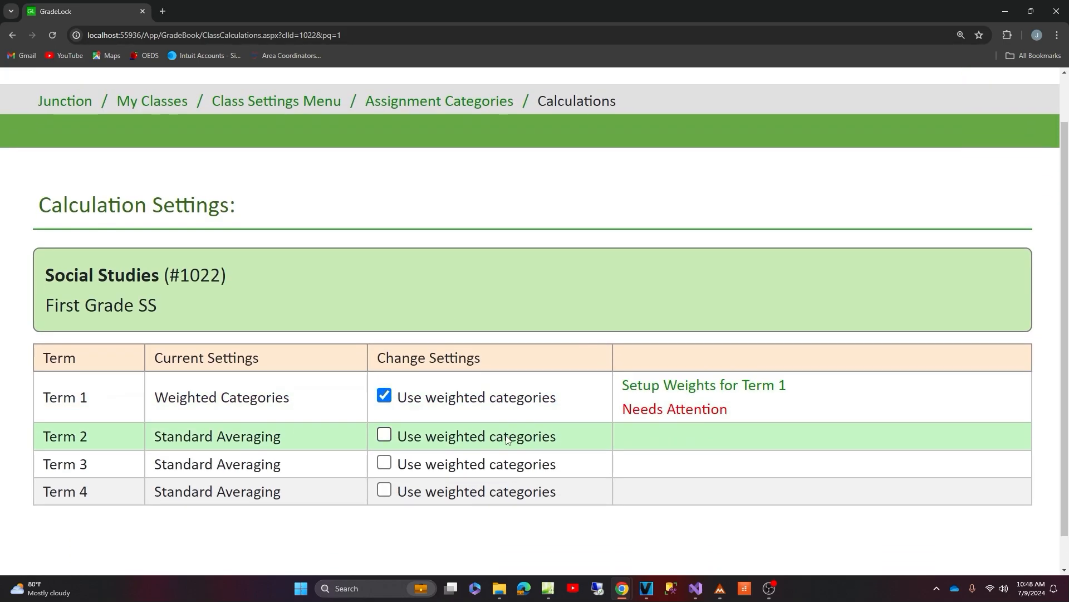
pyautogui.moveTo(632, 413); pyautogui.dragTo(701, 417)
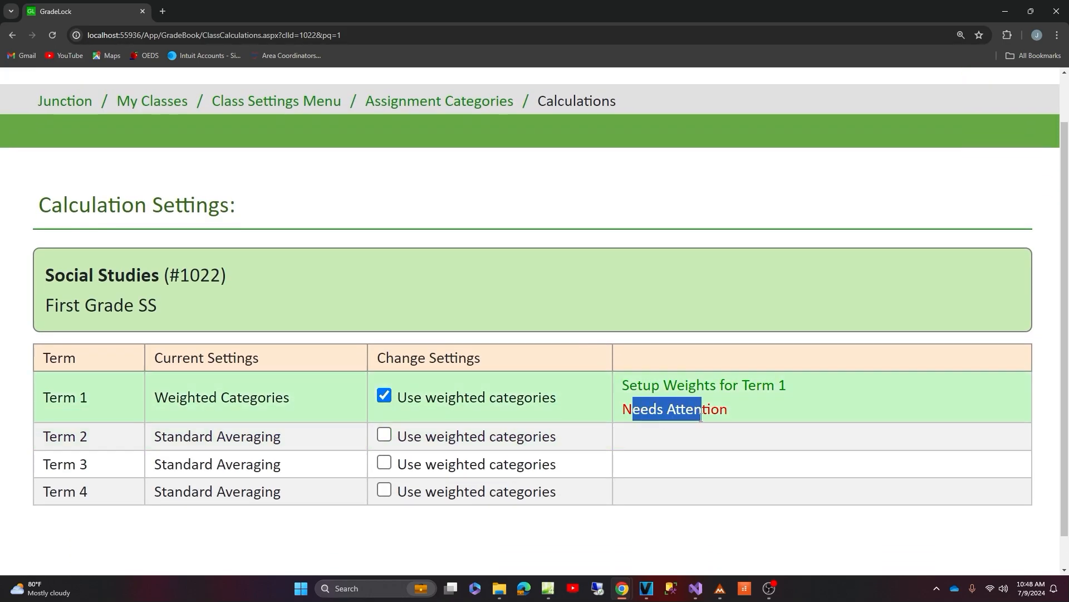
pyautogui.click(794, 413)
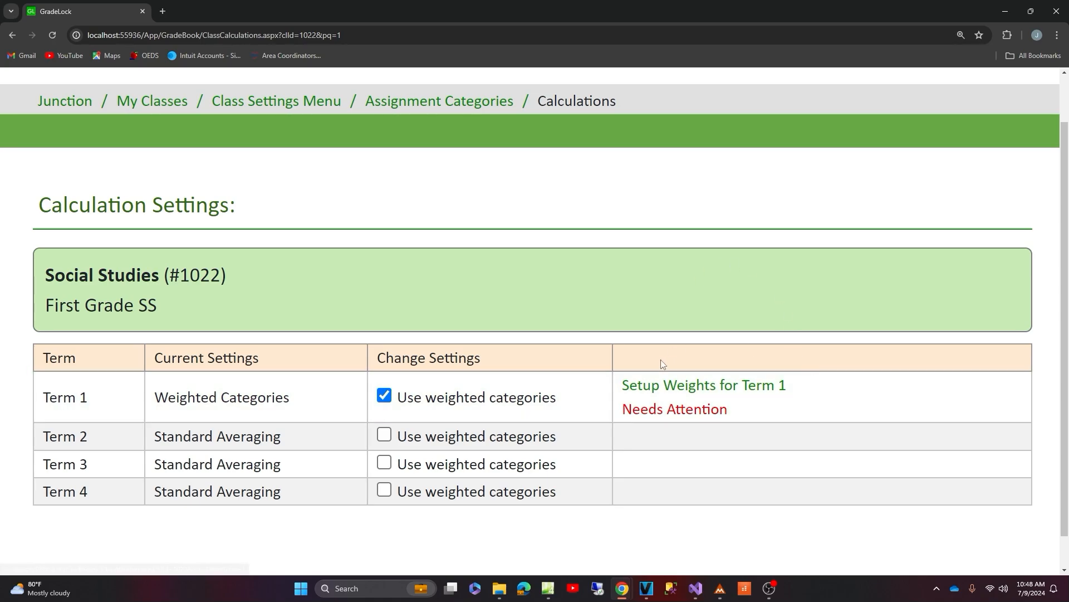
# - Set the Term 1 weights to Classwork 25%, Homework 25% and Tests 50%, and check the total
pyautogui.click(680, 388)
pyautogui.scroll(-4, 676, 375)
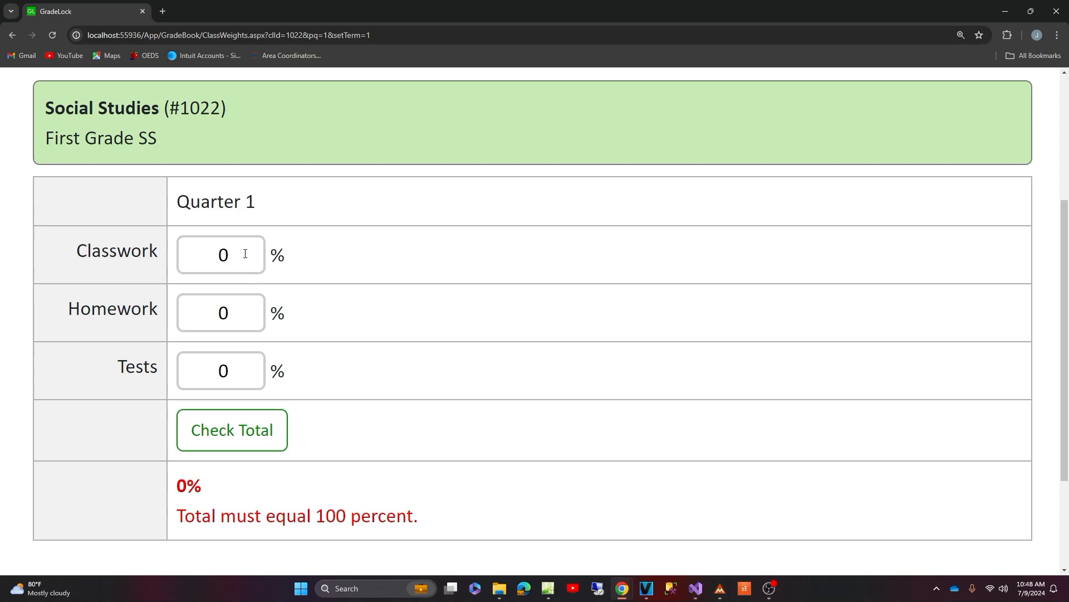
pyautogui.doubleClick(218, 254)
pyautogui.write('25')
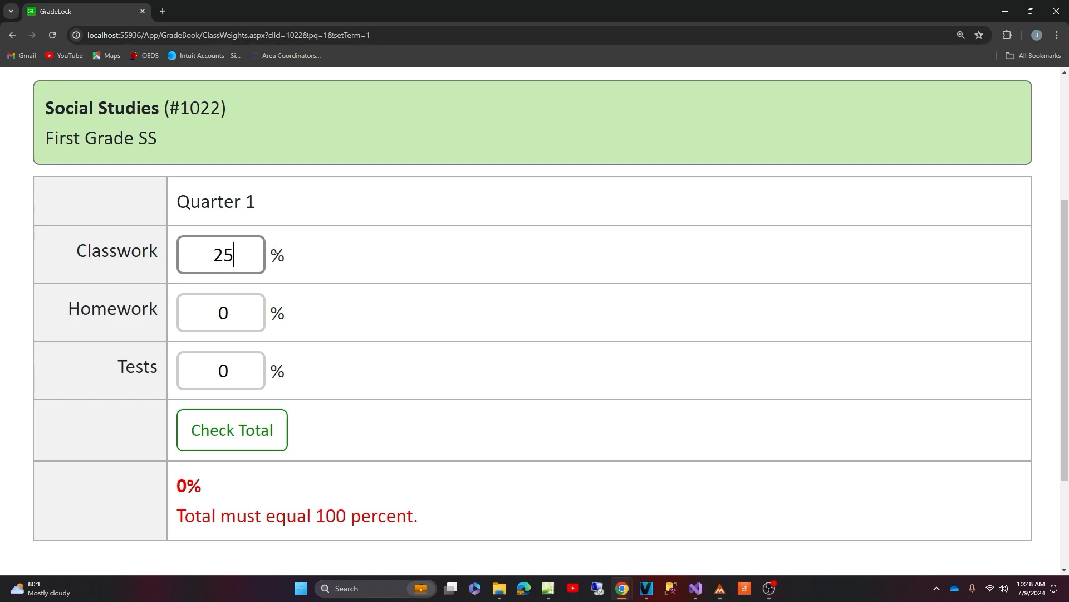
pyautogui.click(242, 313)
pyautogui.doubleClick(192, 313)
pyautogui.write('25')
pyautogui.click(252, 370)
pyautogui.doubleClick(196, 372)
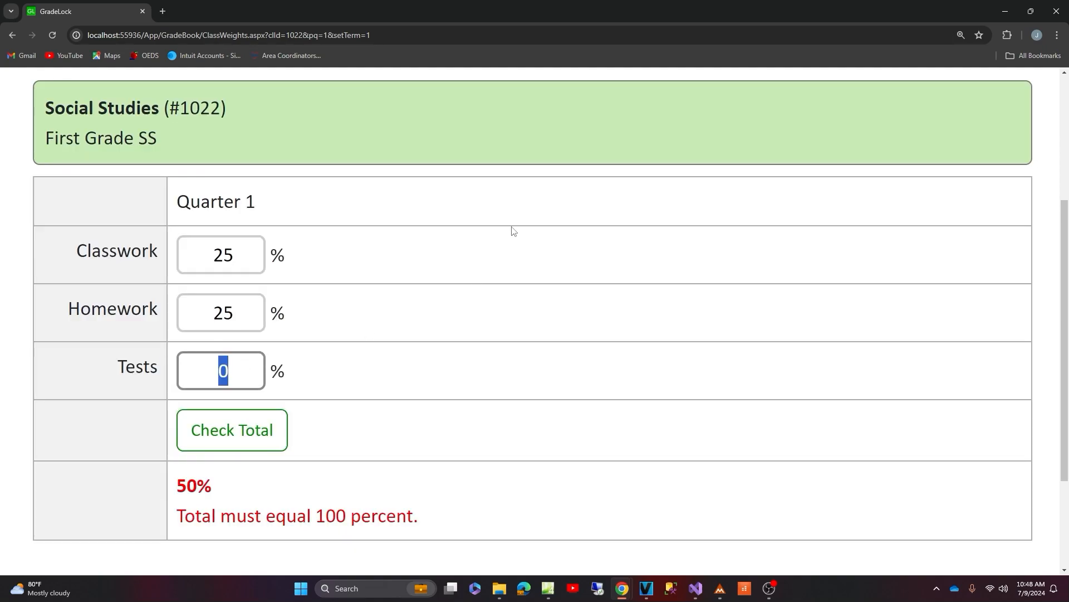
pyautogui.write('50')
pyautogui.click(235, 434)
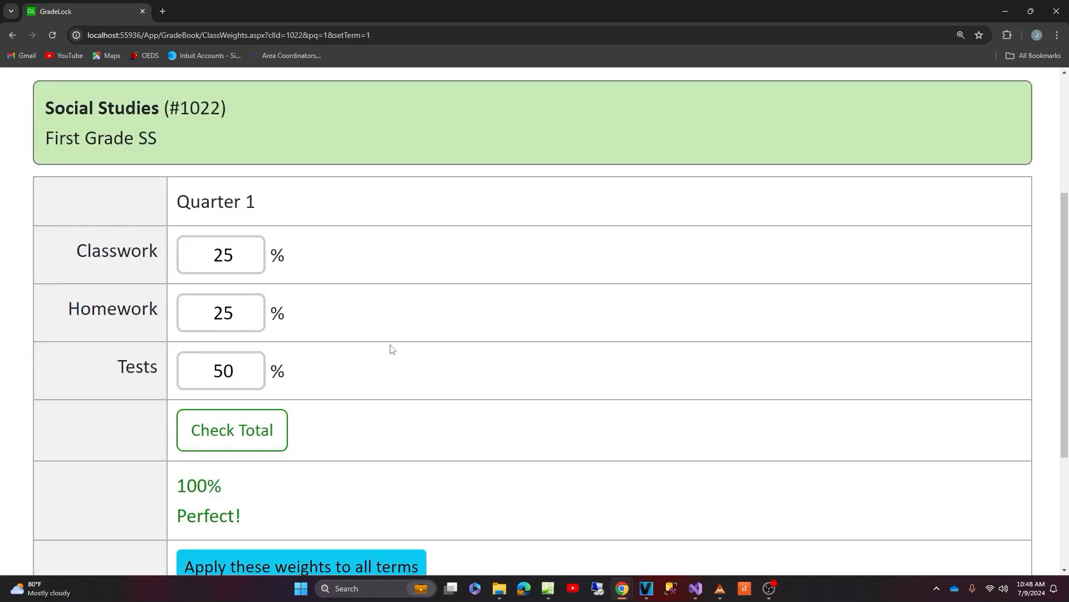
# - Examine the weight total, the category weights and the option to apply them to all terms
pyautogui.scroll(-2, 379, 357)
pyautogui.moveTo(228, 381); pyautogui.dragTo(178, 376)
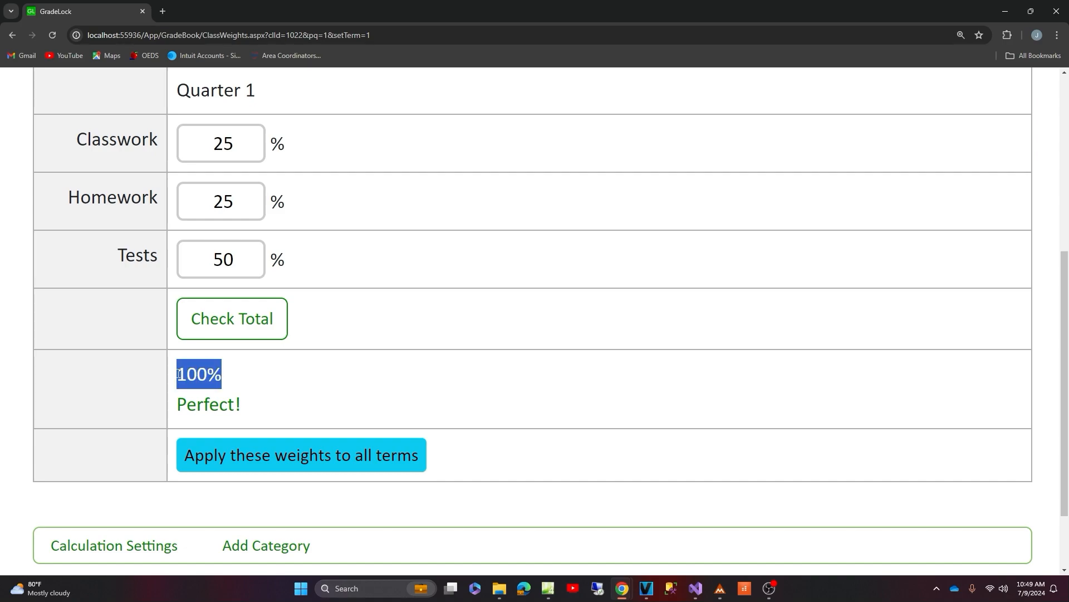
pyautogui.click(460, 363)
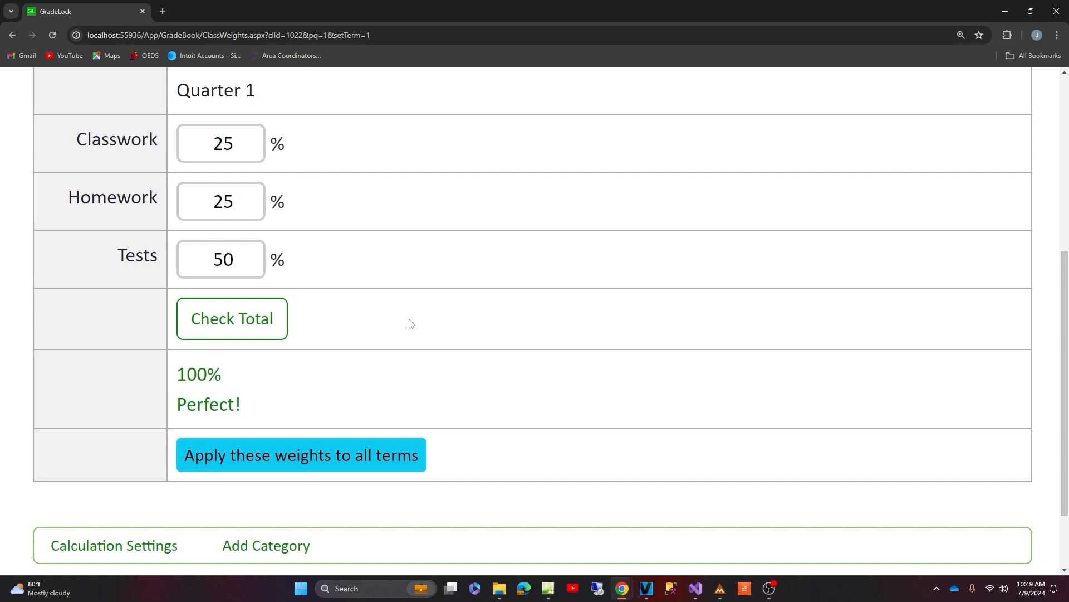
pyautogui.scroll(1, 412, 301)
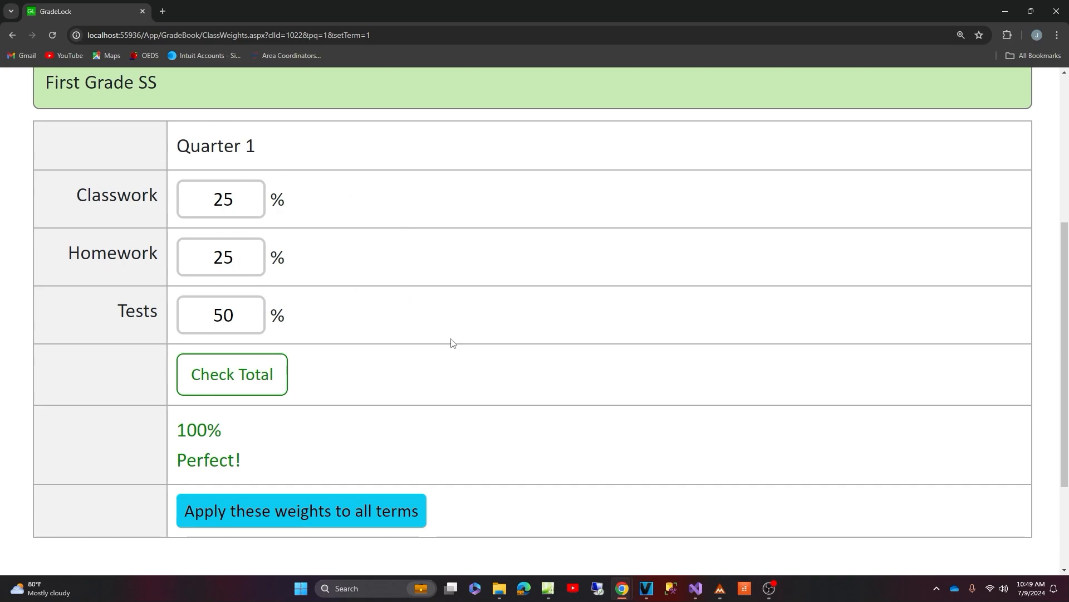
pyautogui.scroll(1, 451, 342)
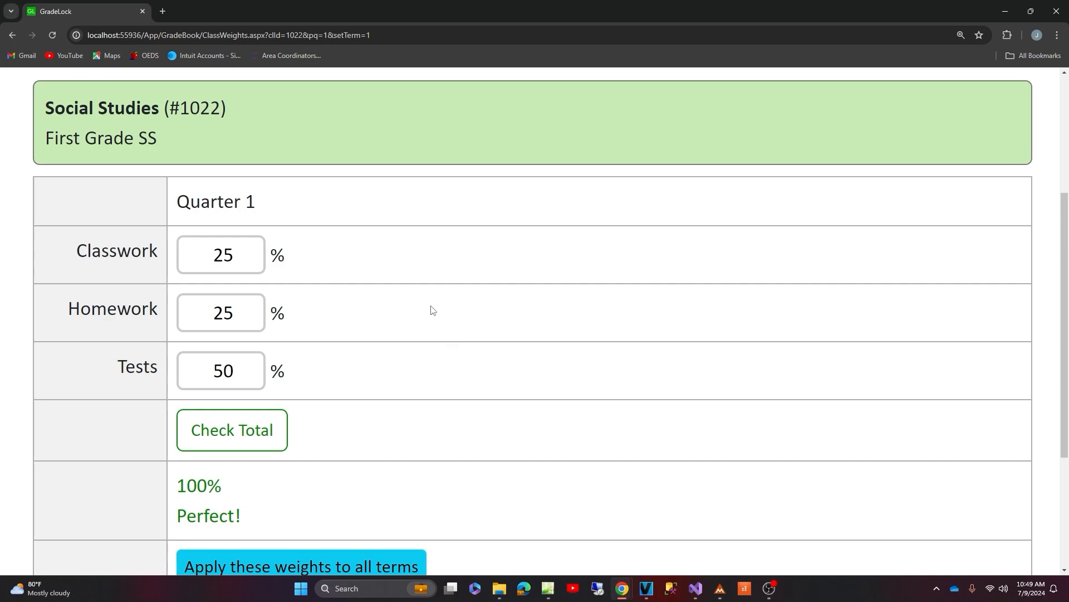
# - Review the saved Quarter 1 category weights page from top to bottom and return to the class settings menu
pyautogui.scroll(2, 430, 305)
pyautogui.scroll(2, 364, 328)
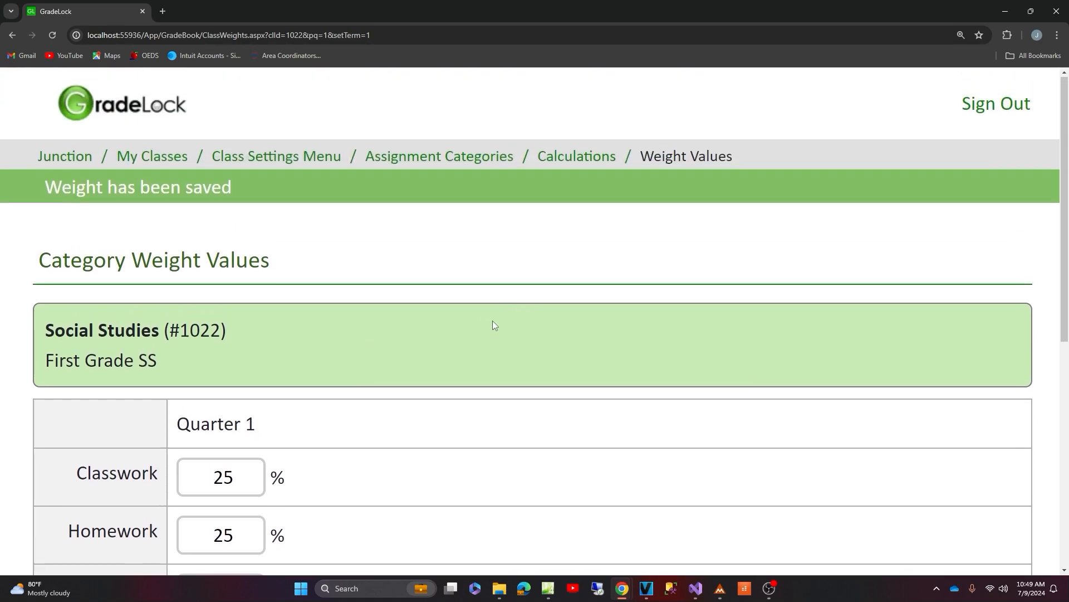
pyautogui.scroll(-4, 494, 321)
pyautogui.scroll(3, 513, 312)
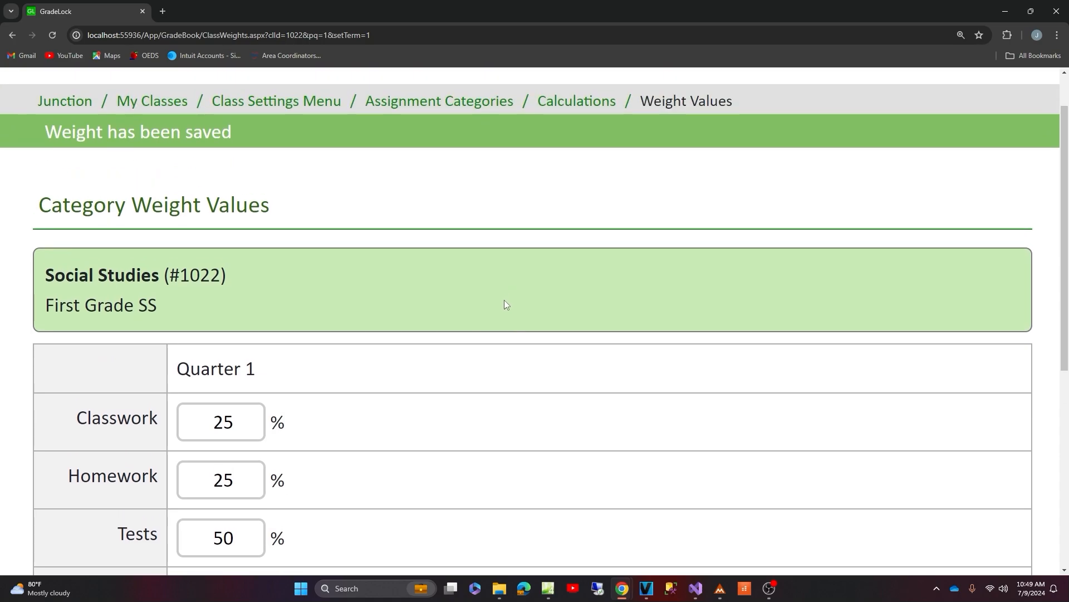
pyautogui.scroll(-3, 506, 304)
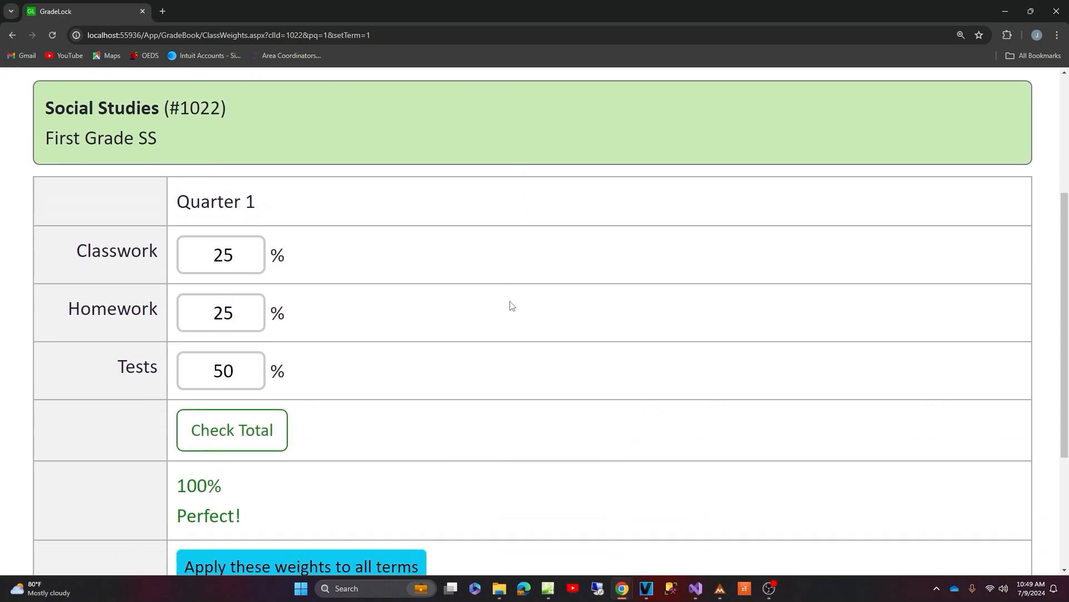
pyautogui.scroll(-1, 507, 309)
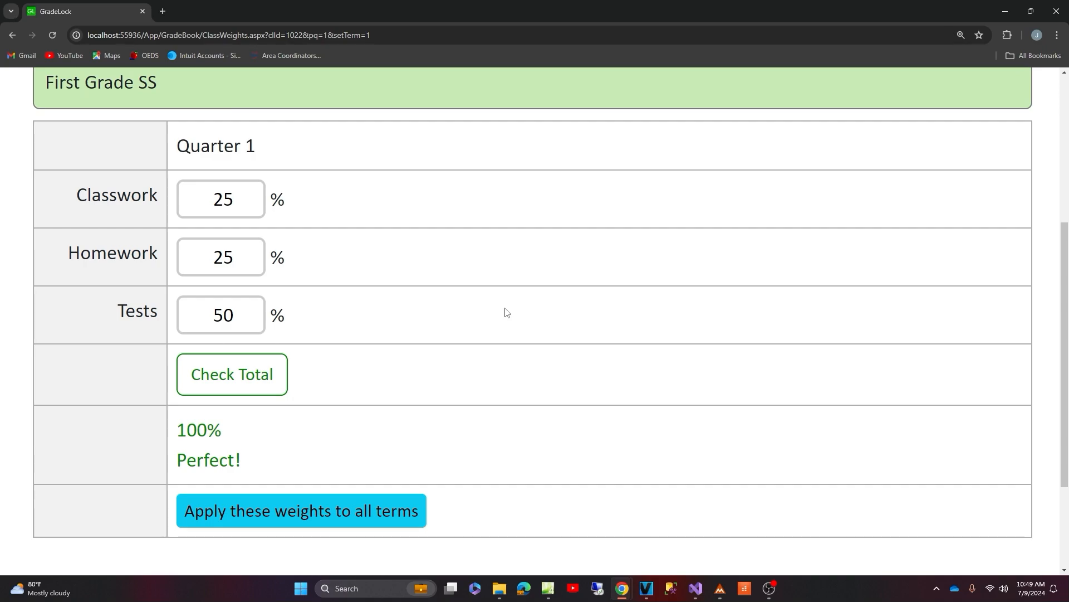
pyautogui.scroll(5, 505, 311)
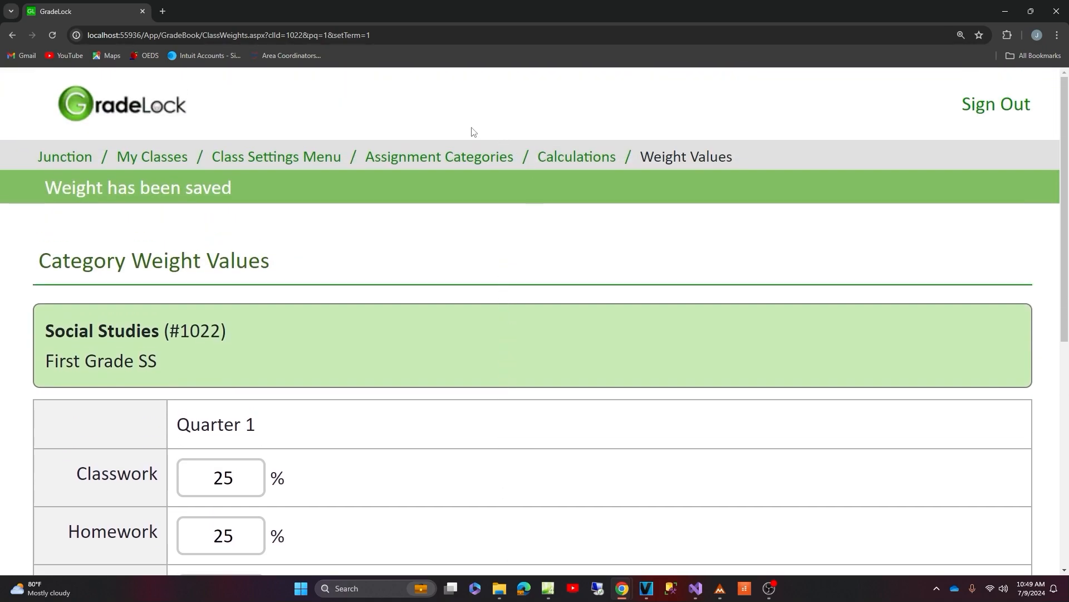
pyautogui.click(273, 160)
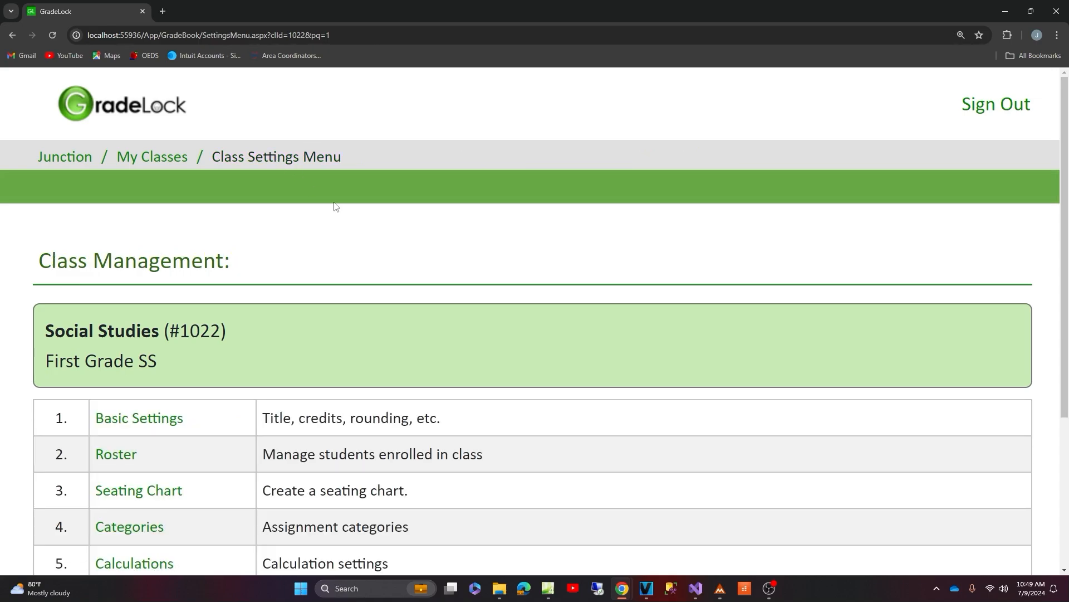
# - Open the class's term grades and look over the student list, the four term columns and the override options
pyautogui.scroll(-4, 332, 209)
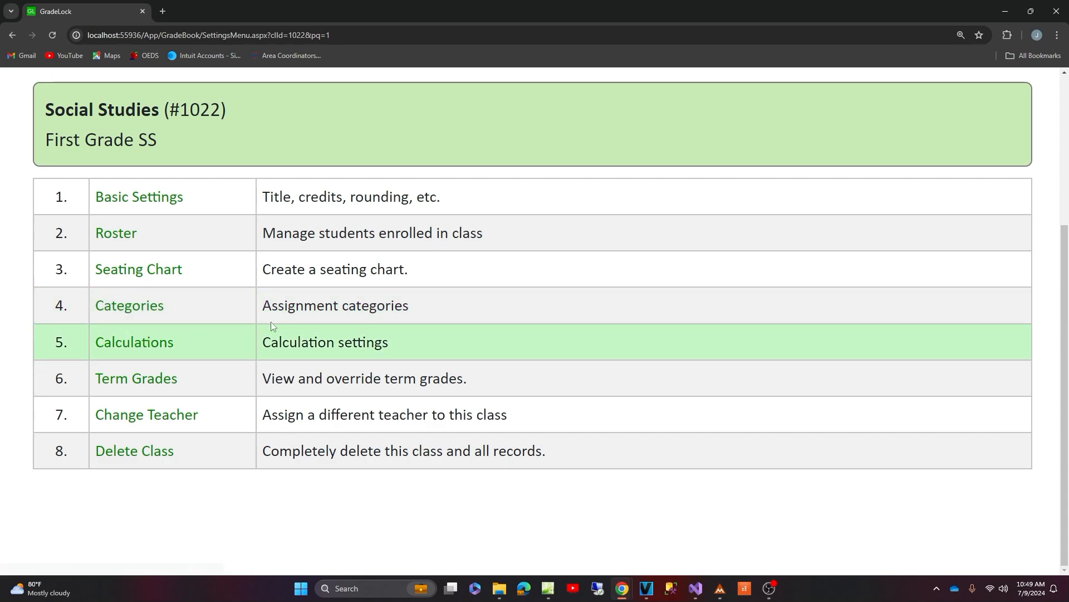
pyautogui.click(119, 384)
pyautogui.scroll(-3, 356, 351)
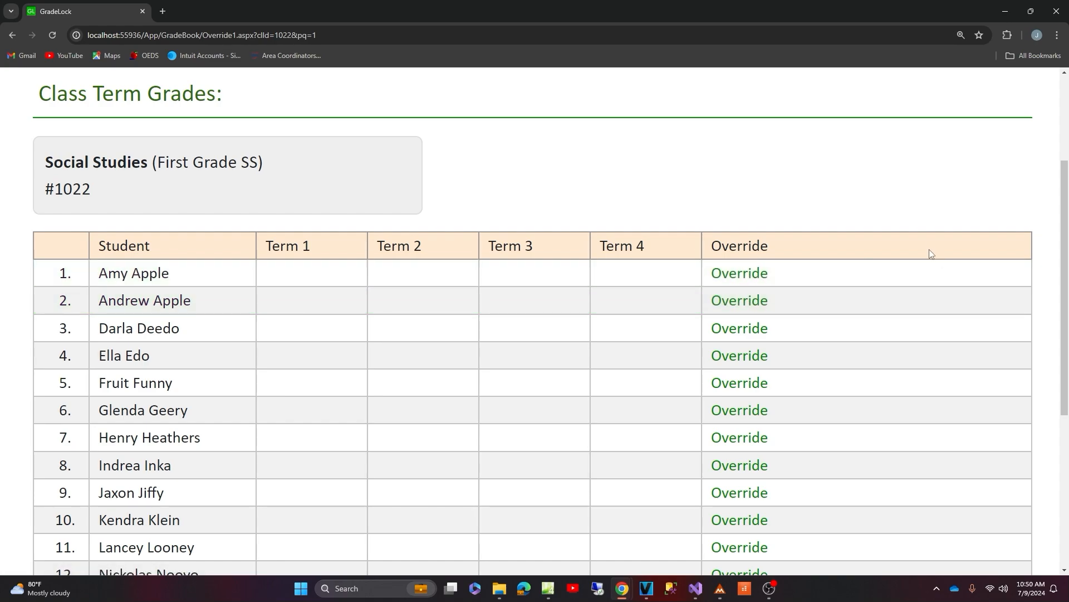
pyautogui.scroll(-1, 497, 283)
pyautogui.scroll(4, 502, 278)
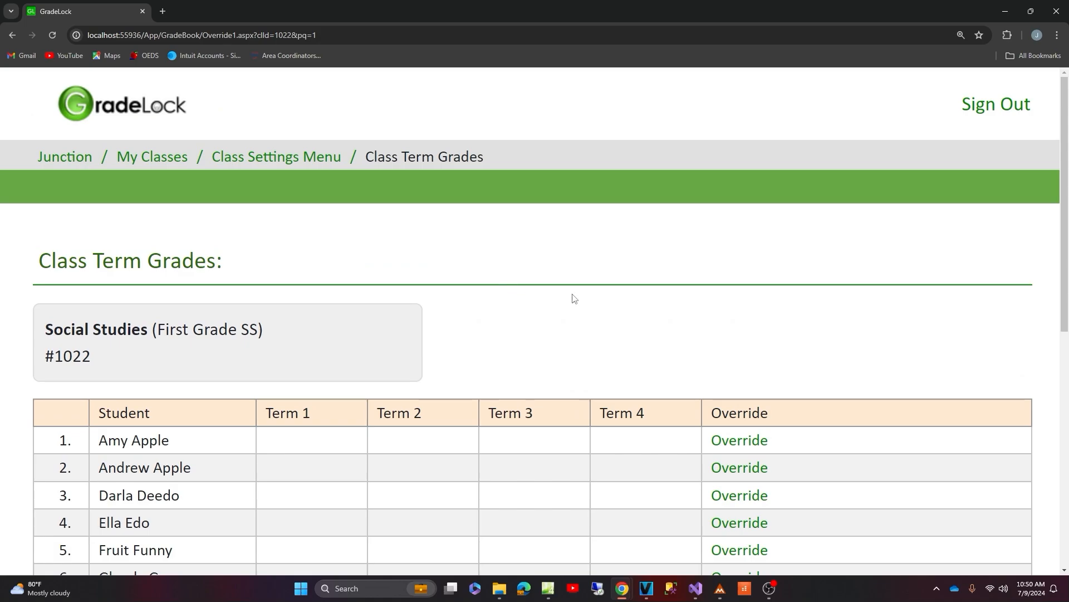
# - Open the Change Teacher page for the class and view the choices for a new teacher without selecting one
pyautogui.click(275, 163)
pyautogui.scroll(-3, 298, 199)
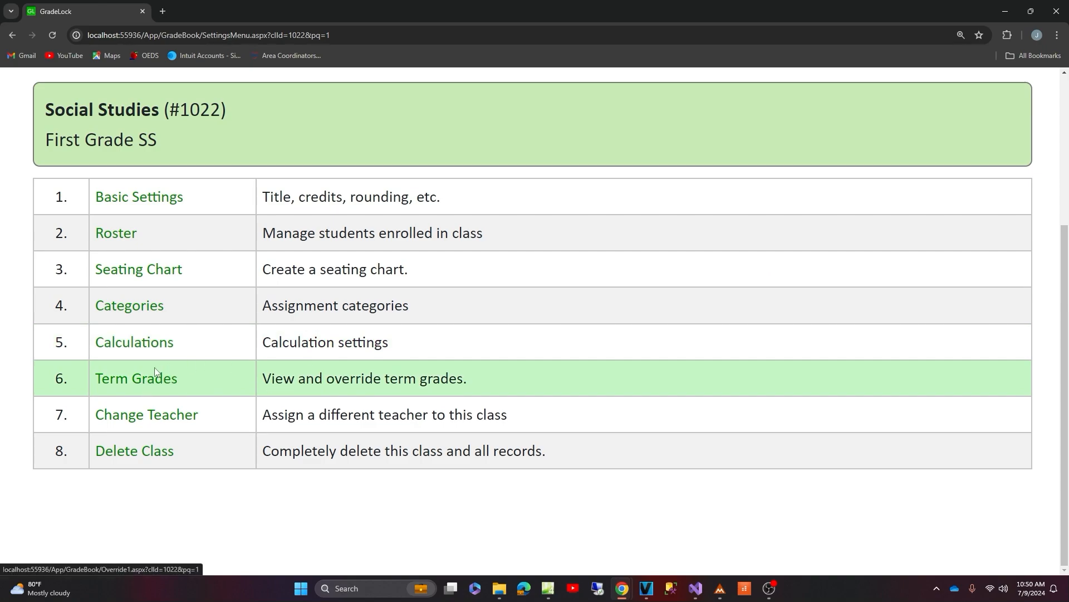
pyautogui.click(150, 422)
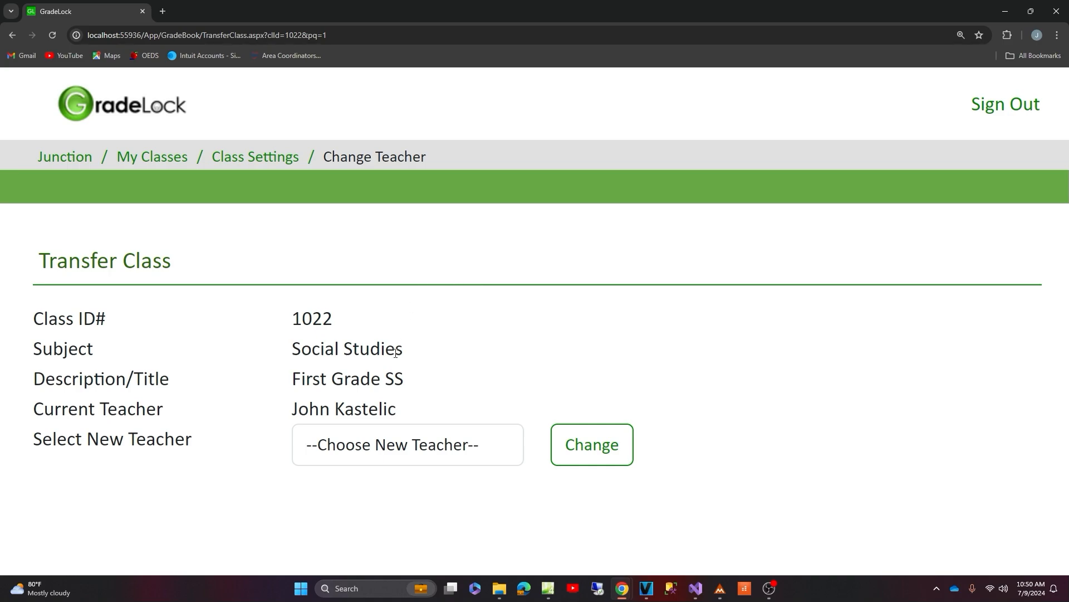
pyautogui.click(405, 449)
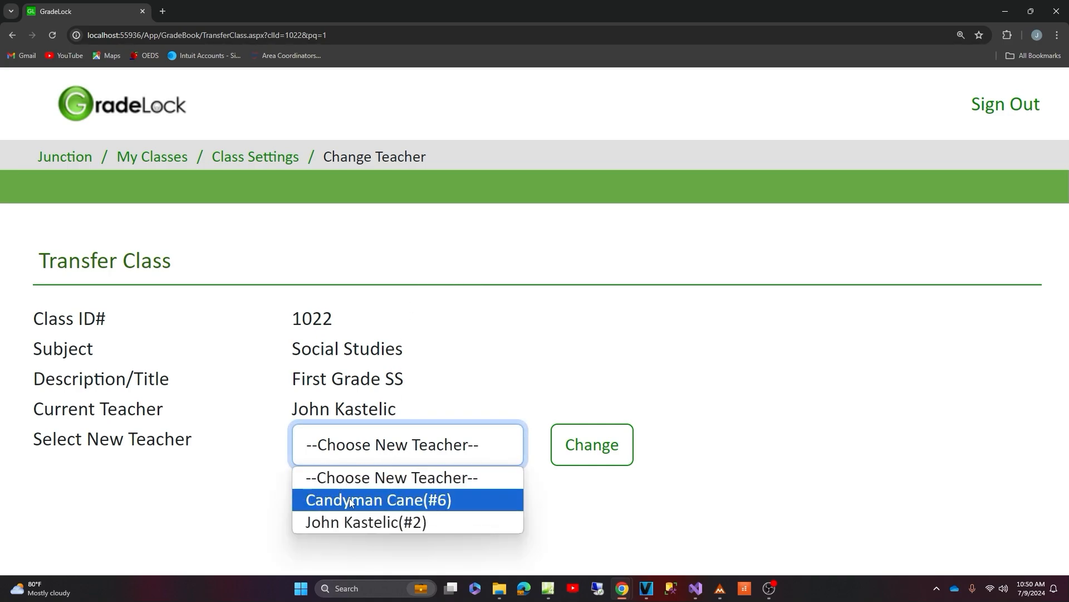
pyautogui.click(513, 402)
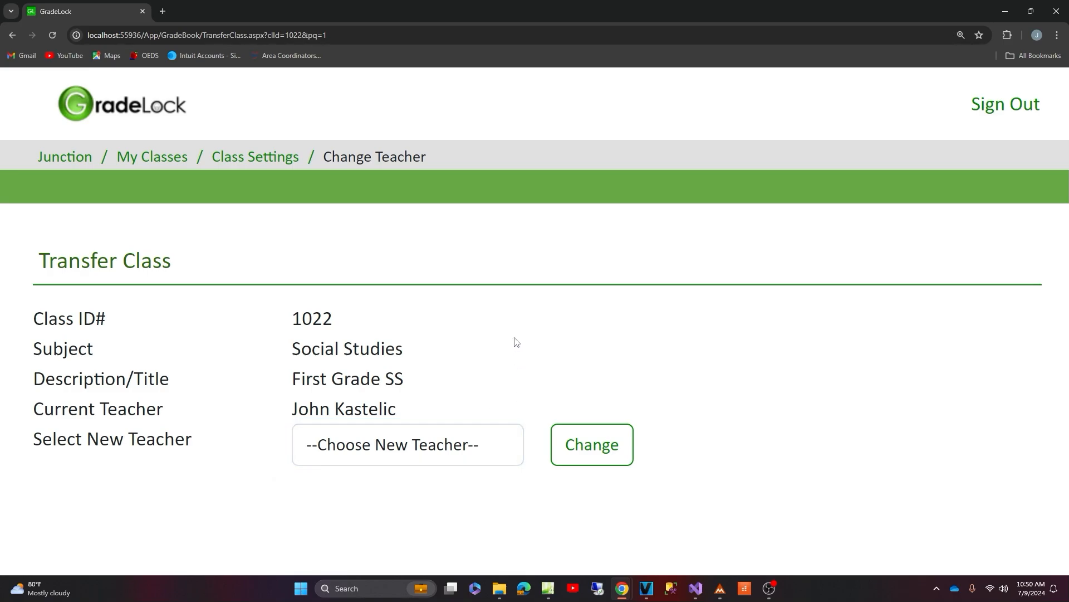
# - Return to the class settings and review the list of class management options, including Delete Class
pyautogui.click(242, 161)
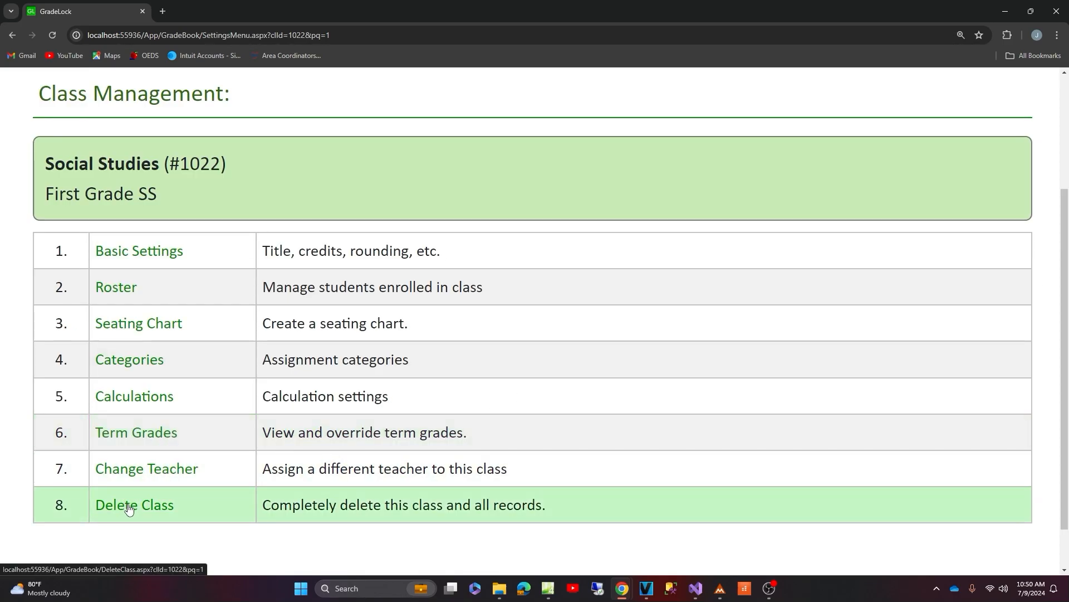
pyautogui.scroll(-1, 129, 507)
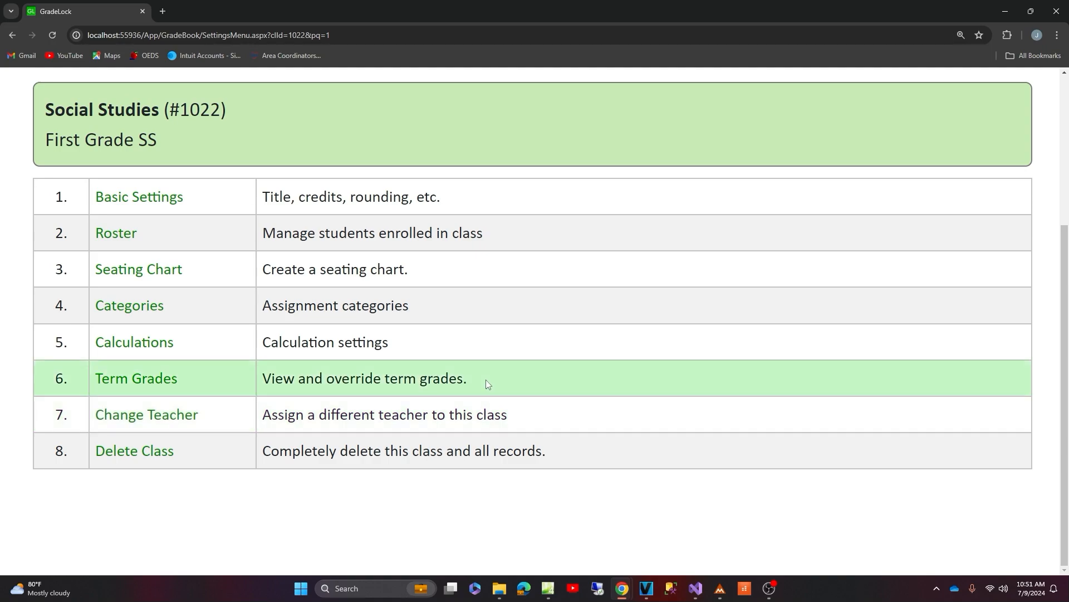
pyautogui.scroll(3, 556, 402)
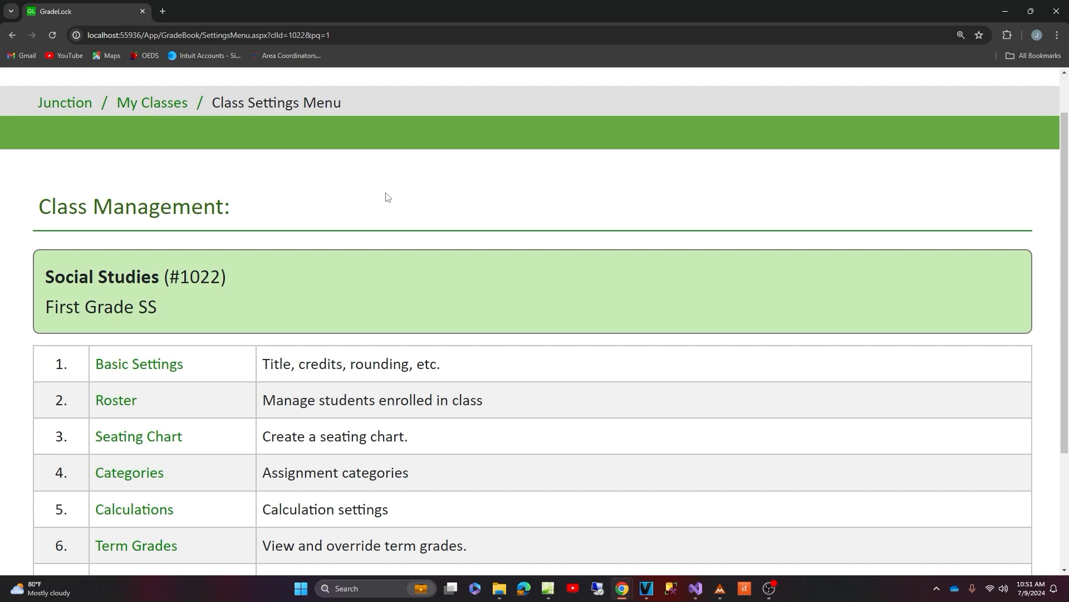
pyautogui.scroll(-3, 388, 197)
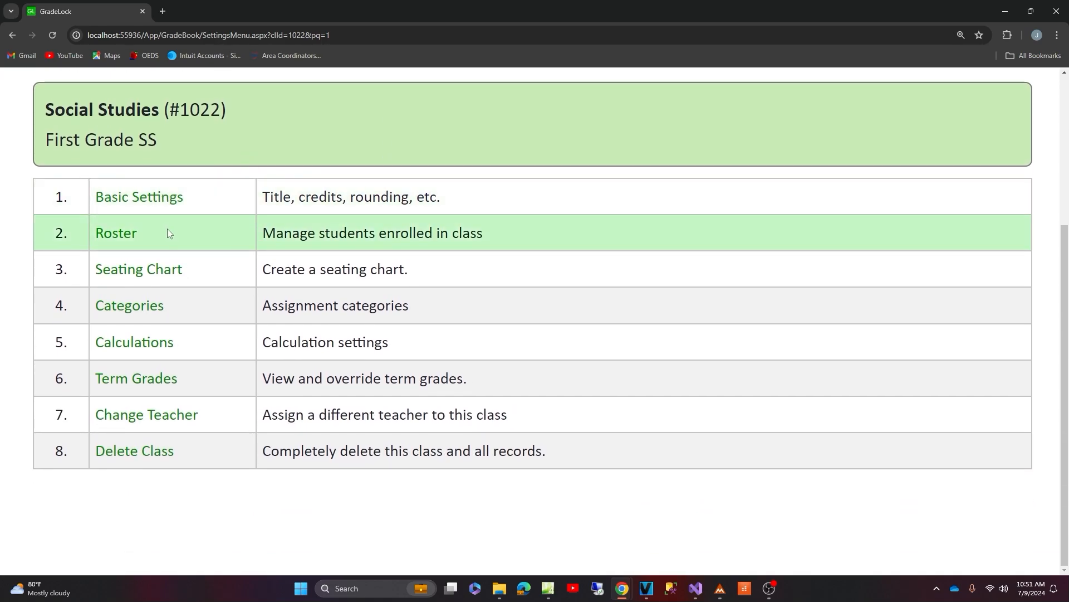